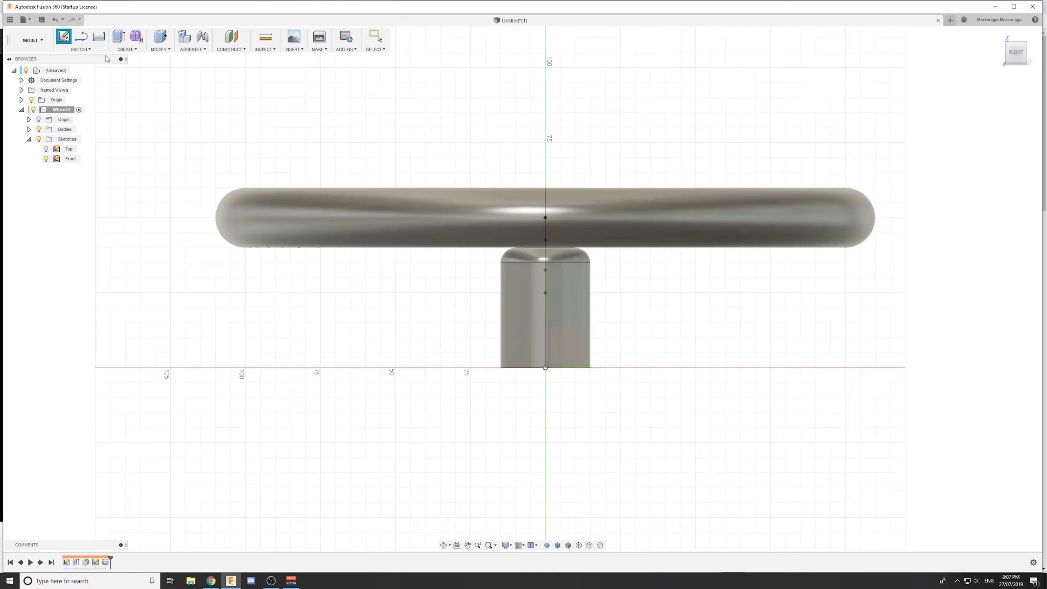
Step: Start a sketch on the vertical origin plane facing the Right view and slice the model at the sketch plane
click(584, 351)
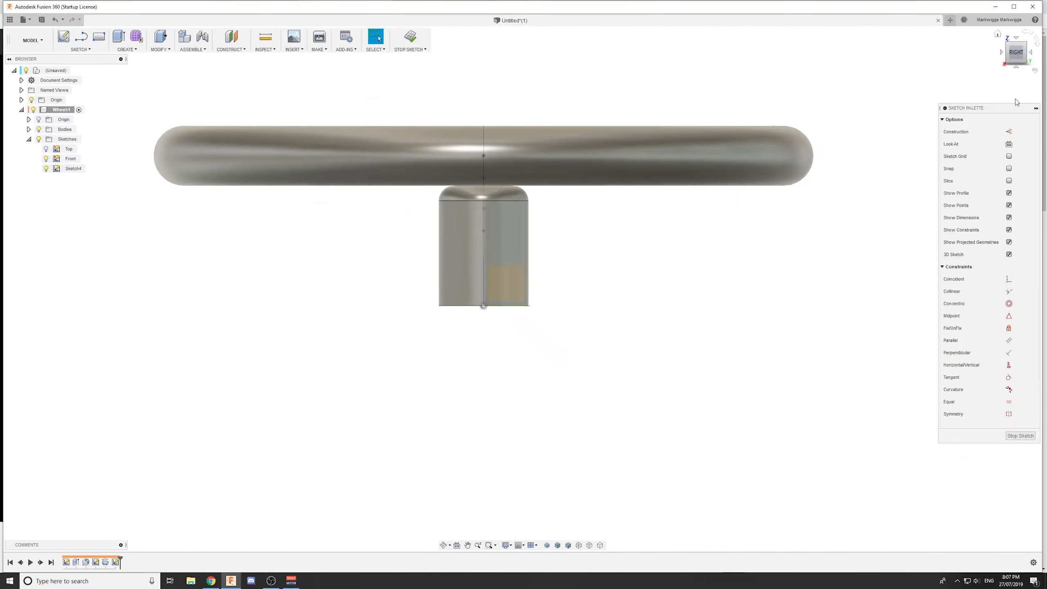
click(1009, 181)
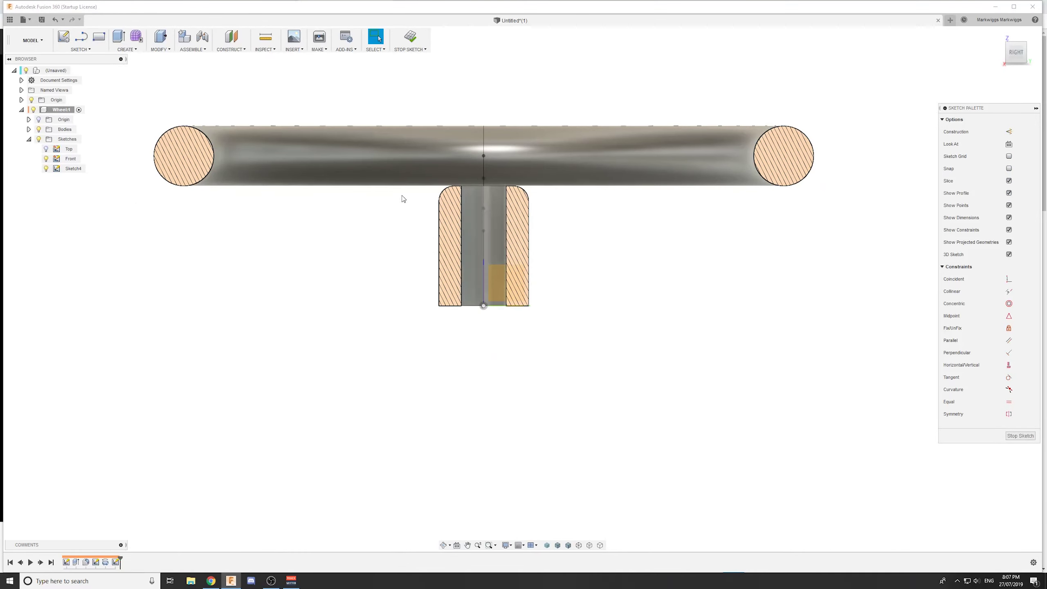
scroll(345, 239, up, 2)
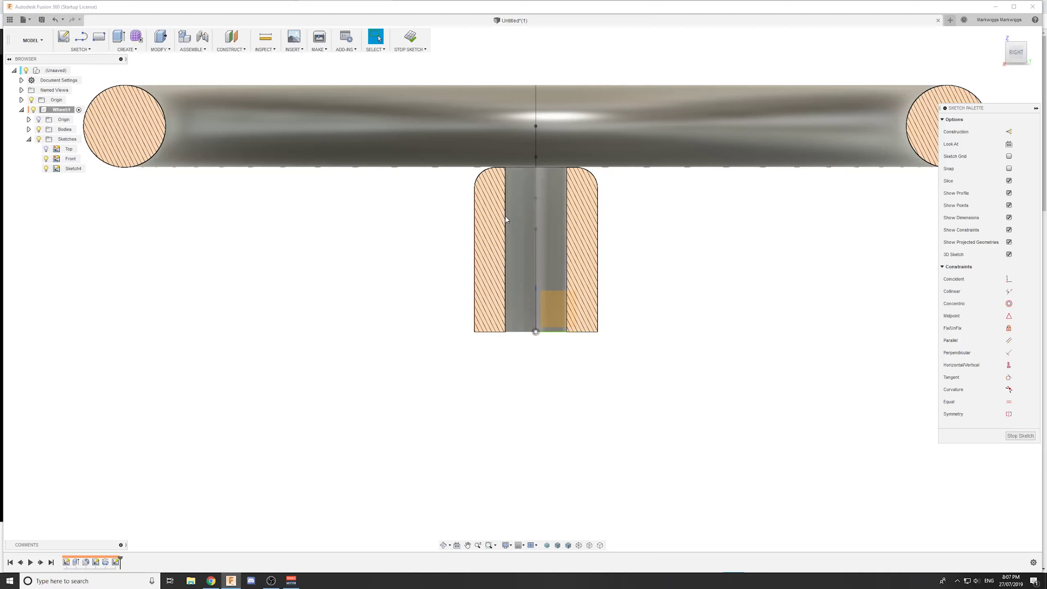
Step: Project the vertical centre line of the Front sketch into the new sketch and return to the Right view
shift+middle_drag(811, 136, 525, 232)
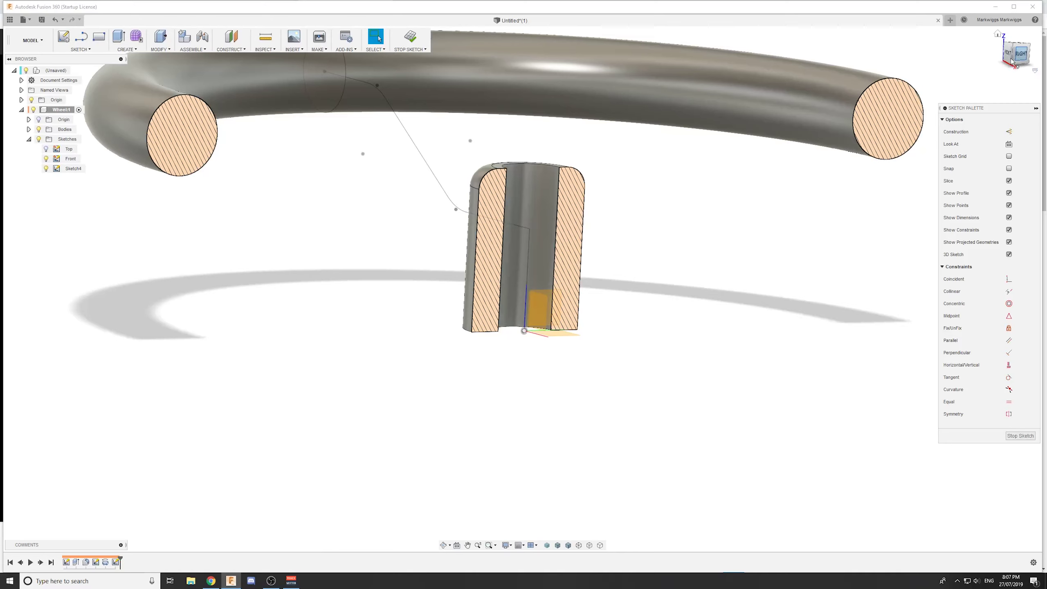
key(p)
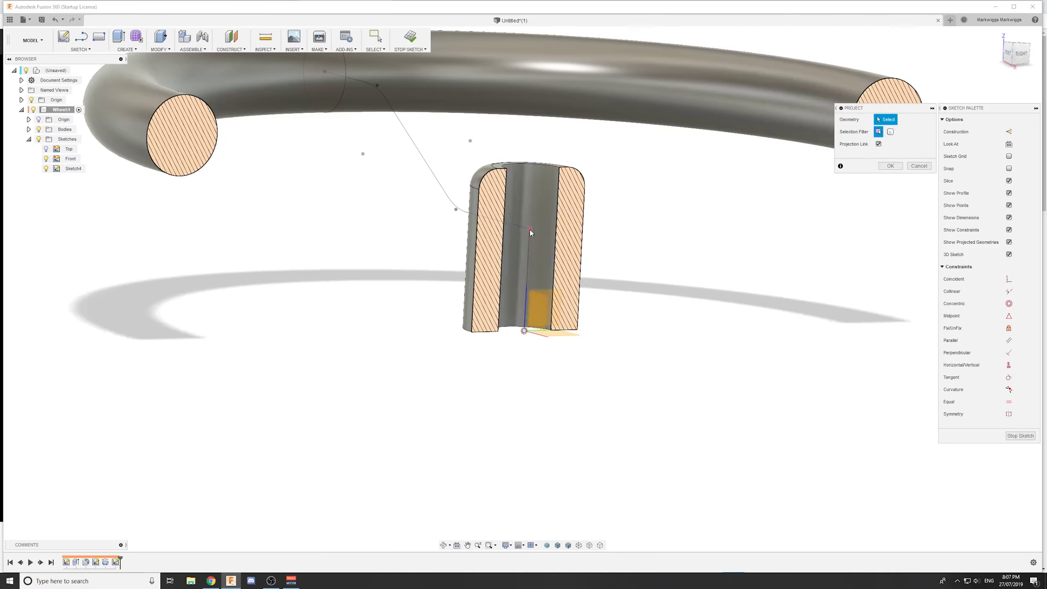
click(530, 240)
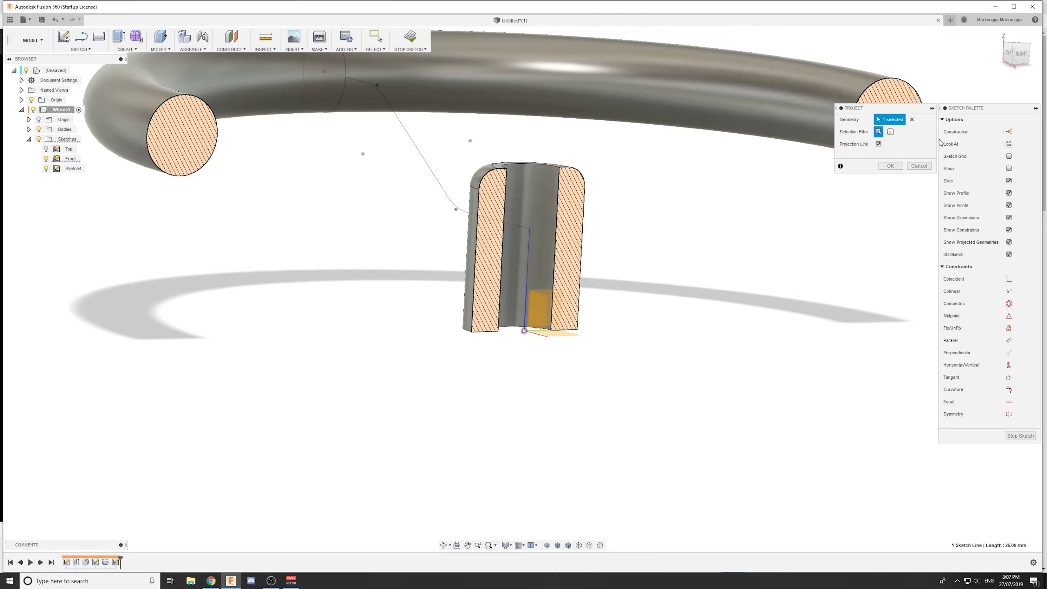
click(891, 166)
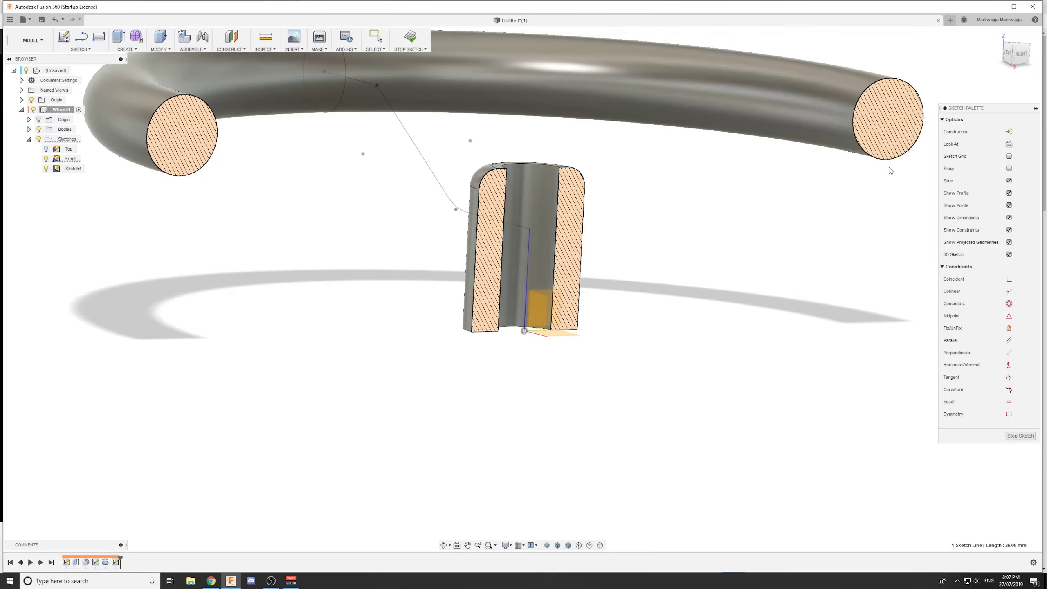
click(1016, 61)
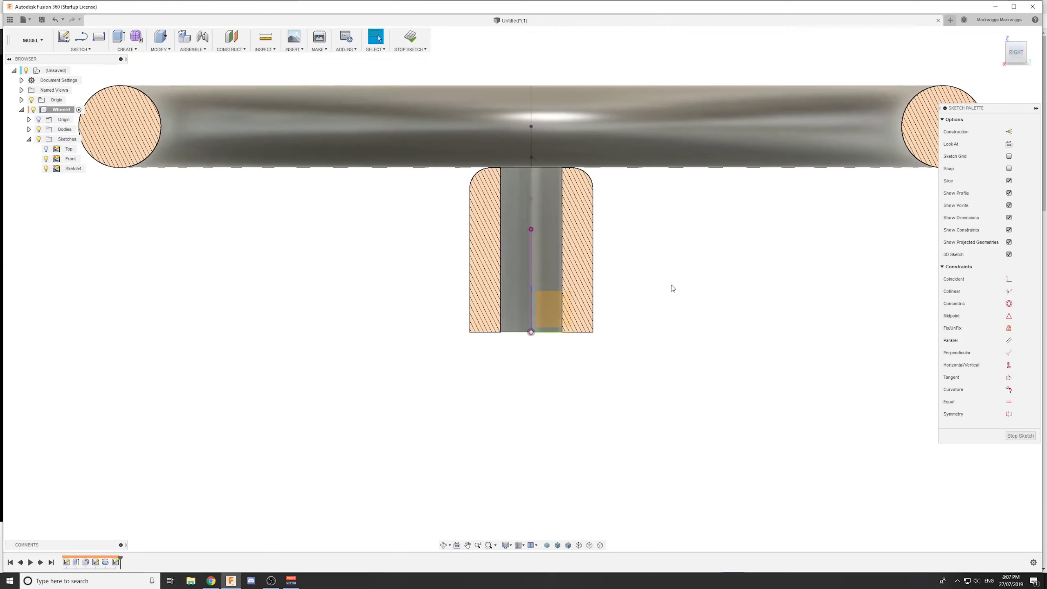
Step: Check the spoke cross-section in the browser's challenge drawing, then back in Fusion 360 draw a rectangle 13 mm wide and 12 mm high beside the hub
key(alt+Tab)
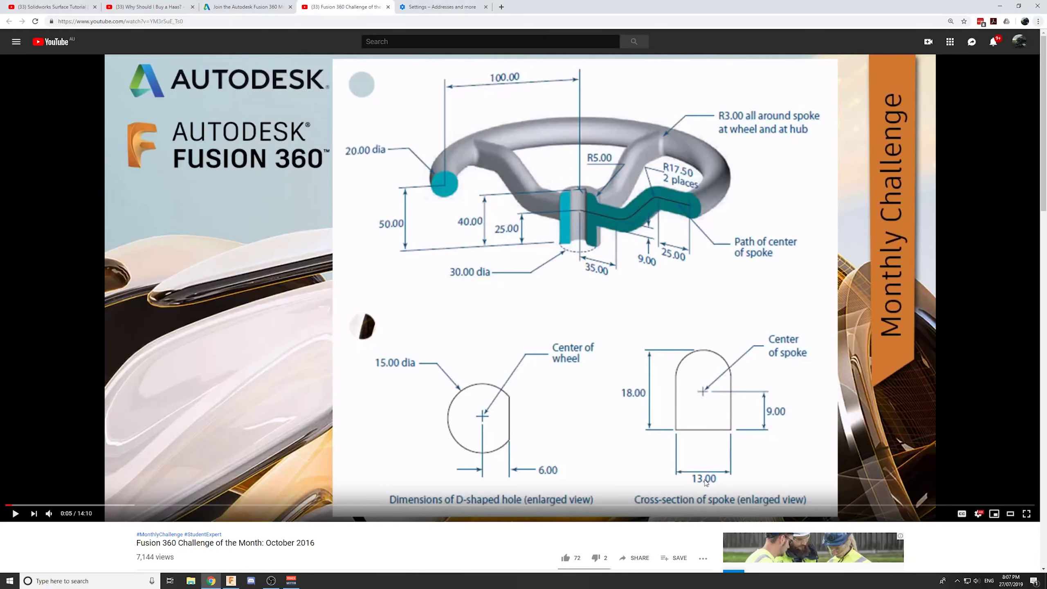
key(alt+Tab)
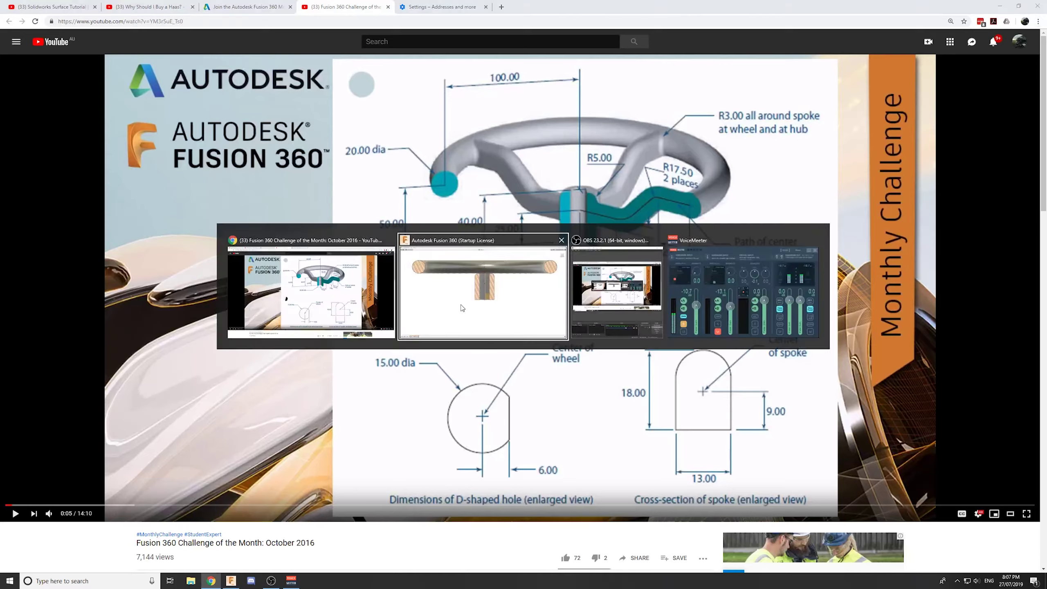
key(r)
click(668, 277)
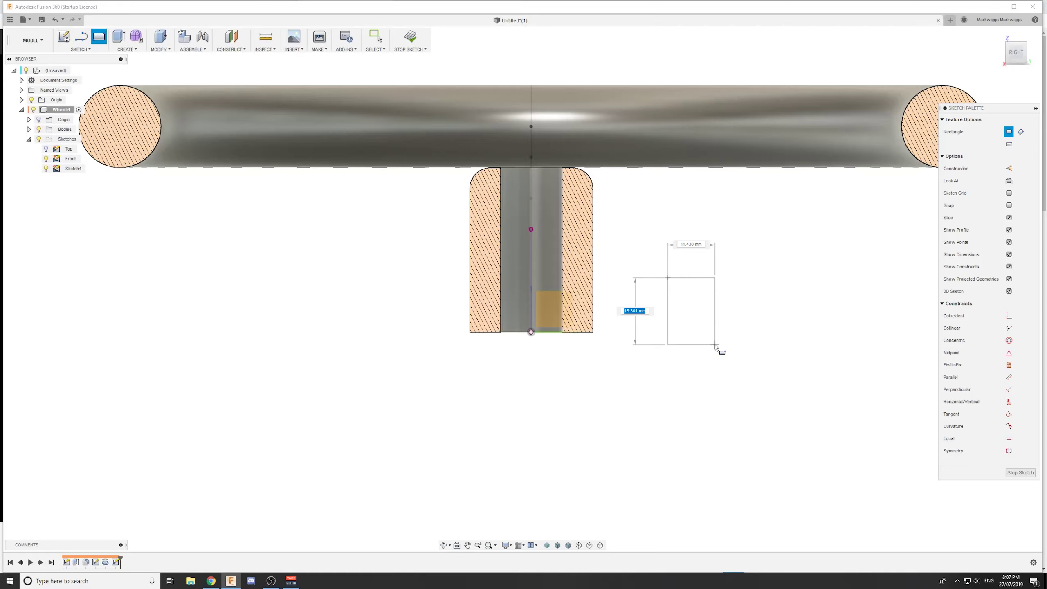
text(12)
key(Tab)
text(13)
key(Return)
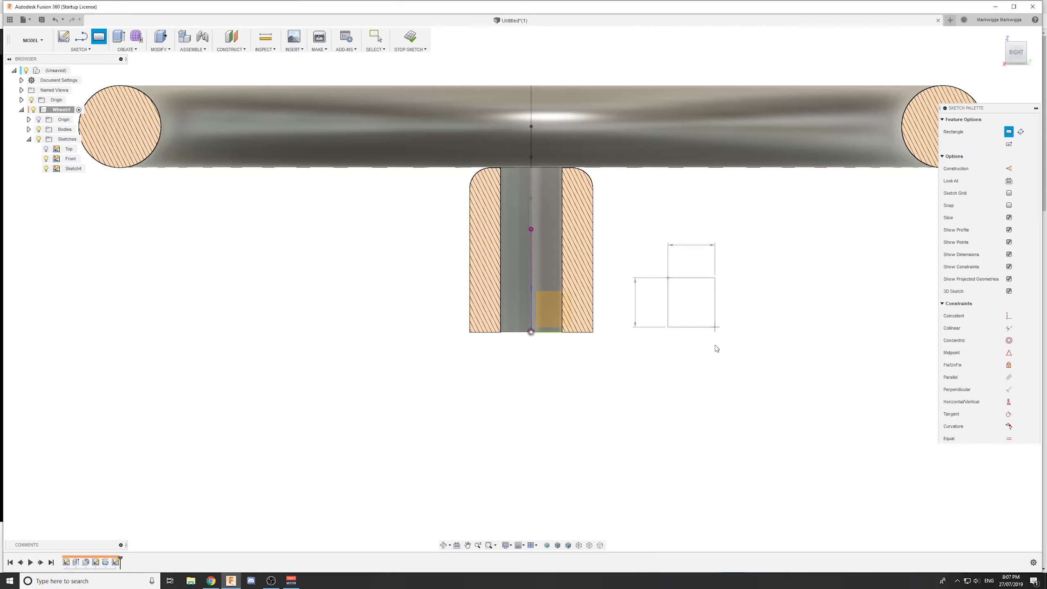
Step: Delete the 12 mm height dimension of the rectangle
key(Escape)
click(635, 307)
key(Delete)
Step: Draw a semicircular arc above the rectangle, running between its two upper corners
key(s)
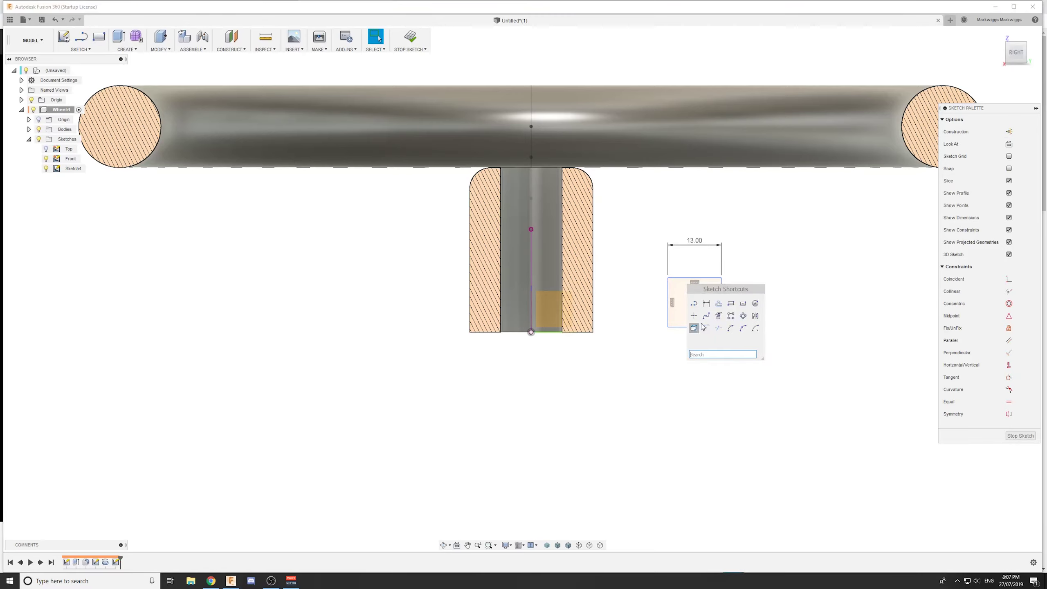
click(706, 328)
click(669, 278)
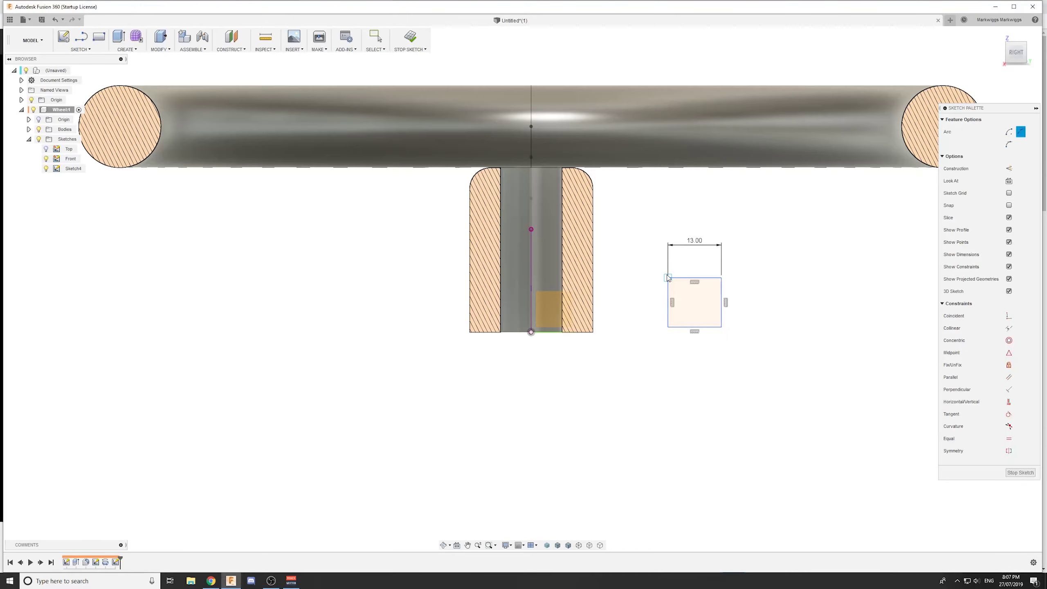
click(721, 278)
click(700, 252)
scroll(698, 273, up, 2)
key(Escape)
Step: Move the width dimension below the profile and delete the straight line between the rectangle and the arc
drag(696, 238, 697, 409)
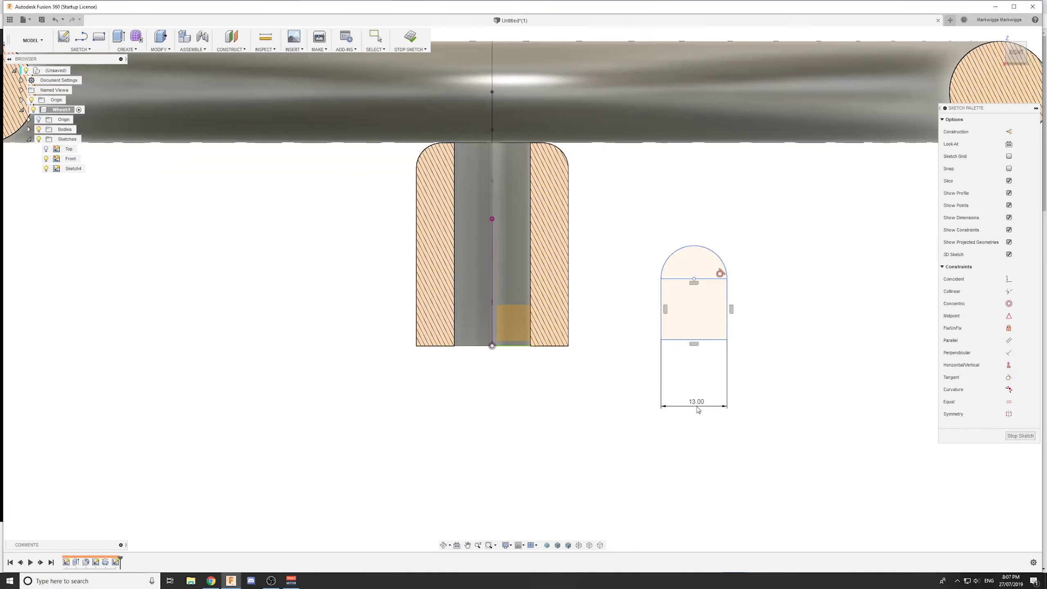
click(706, 280)
key(Delete)
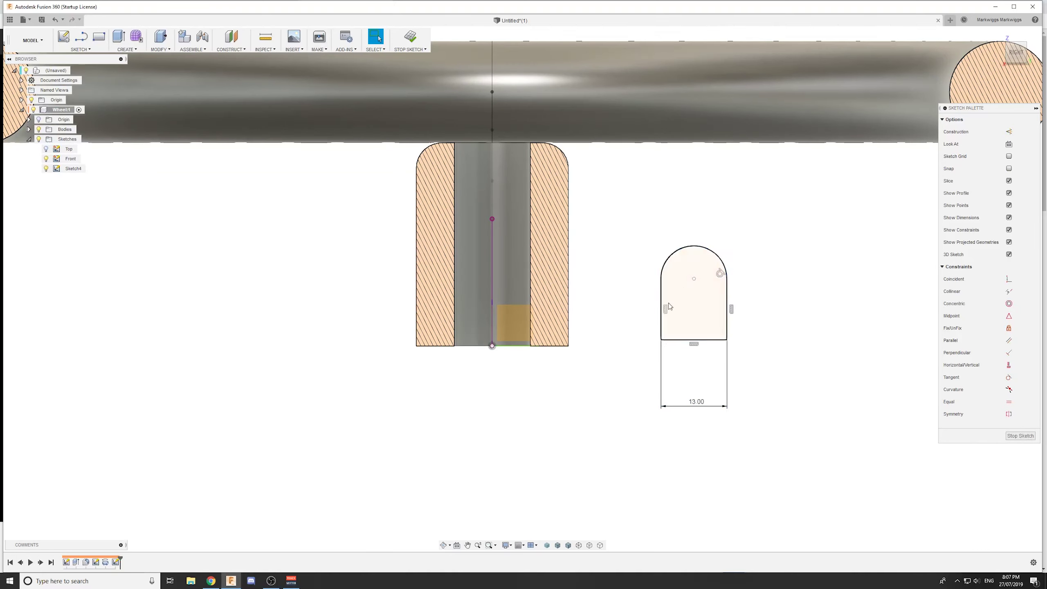
click(700, 249)
key(d)
key(Escape)
key(Escape)
Step: Dimension the profile's overall height from the arc's tangent to the bottom edge as 18 mm
key(d)
right_click(700, 249)
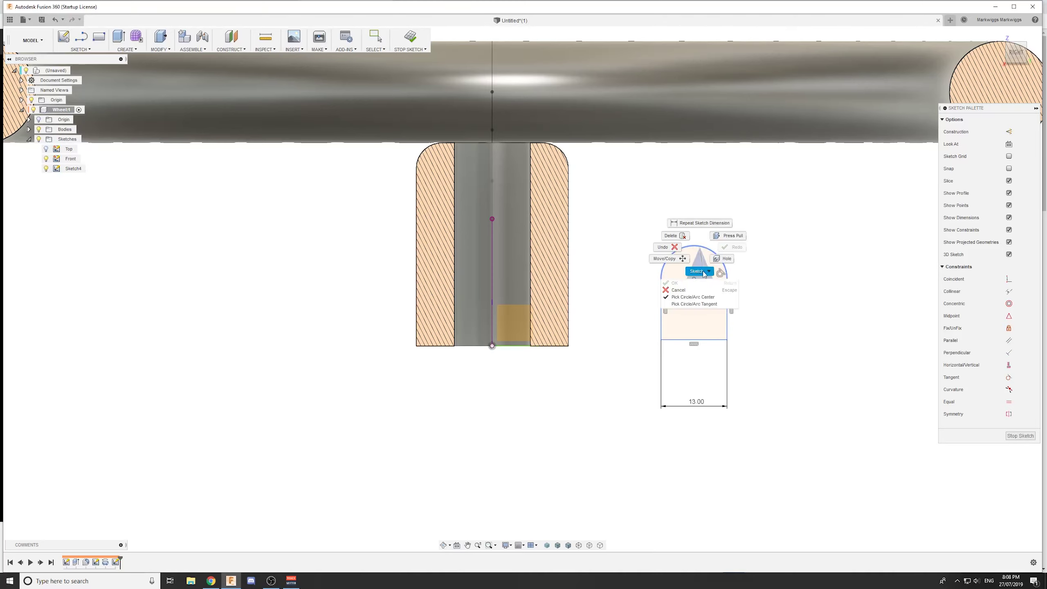
click(700, 304)
click(691, 246)
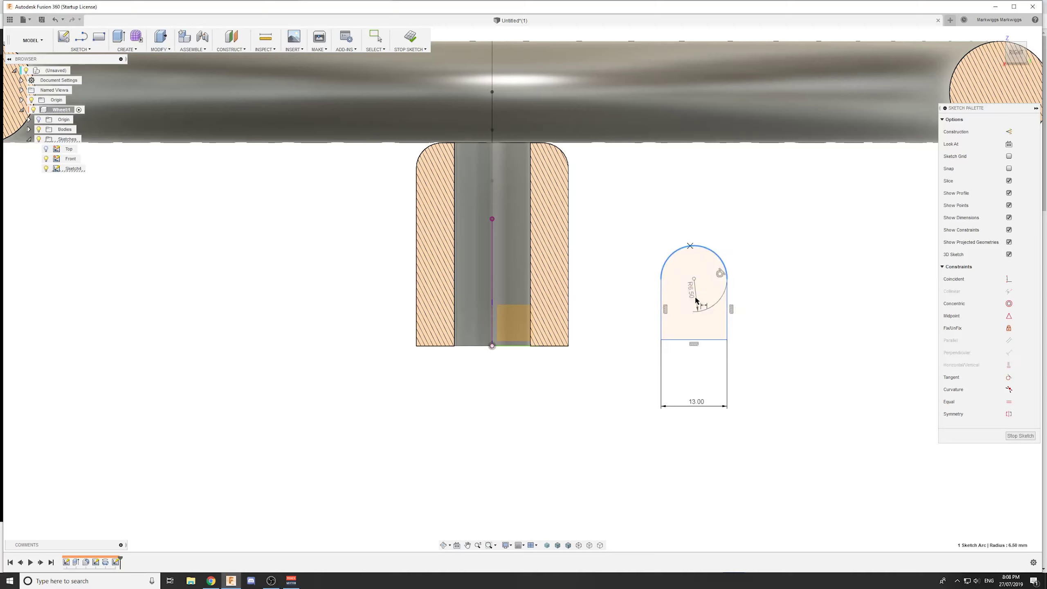
click(706, 343)
click(770, 297)
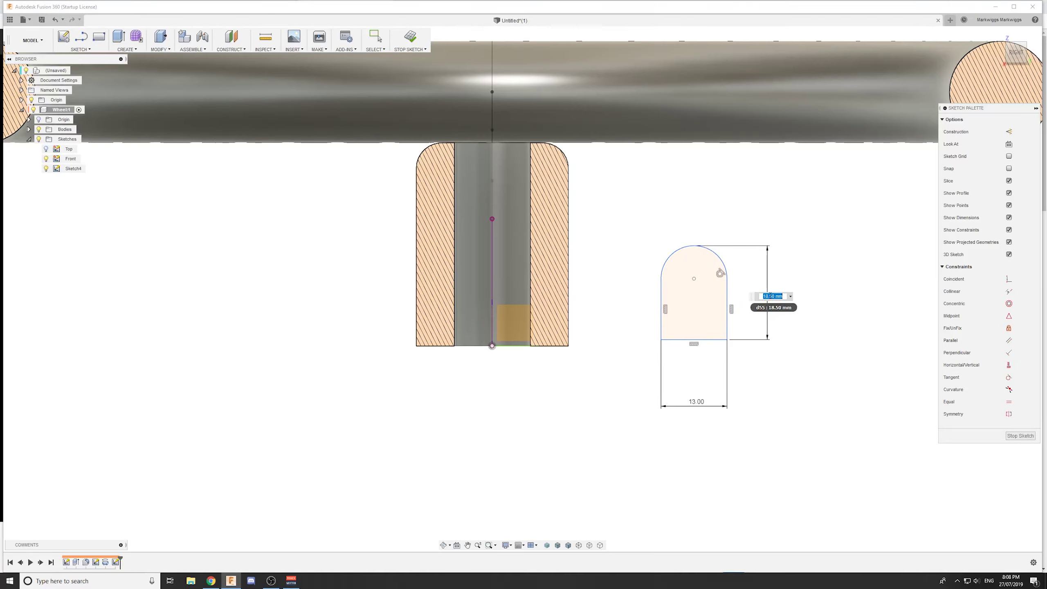
text(18)
key(Return)
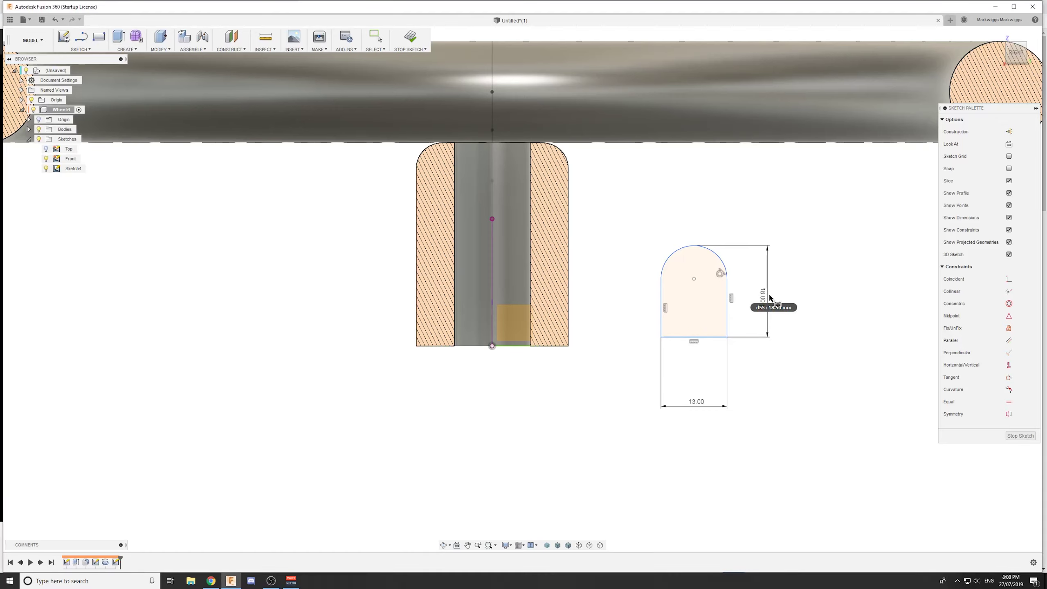
Step: Draw a vertical line about 7.3 mm long upward from the midpoint of the profile's bottom edge
key(l)
click(694, 337)
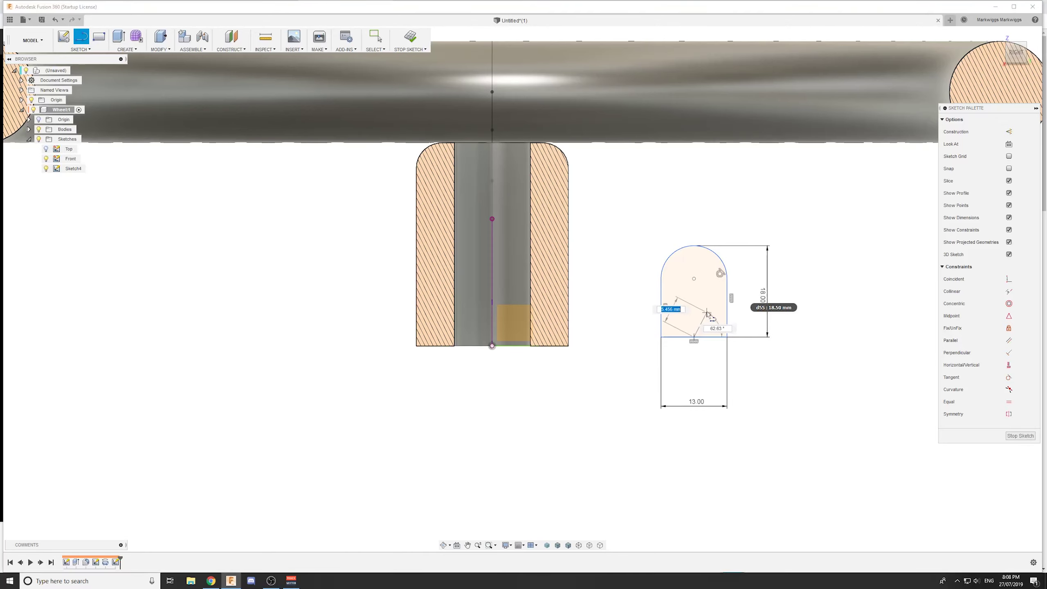
click(696, 301)
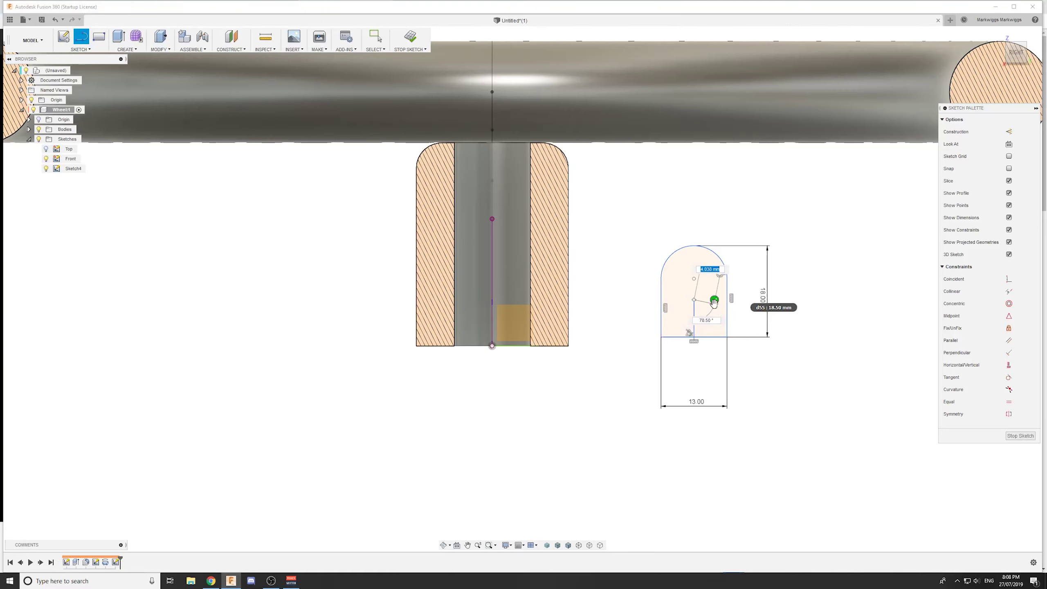
Step: Dimension the vertical line inside the profile to a length of 9 mm
key(d)
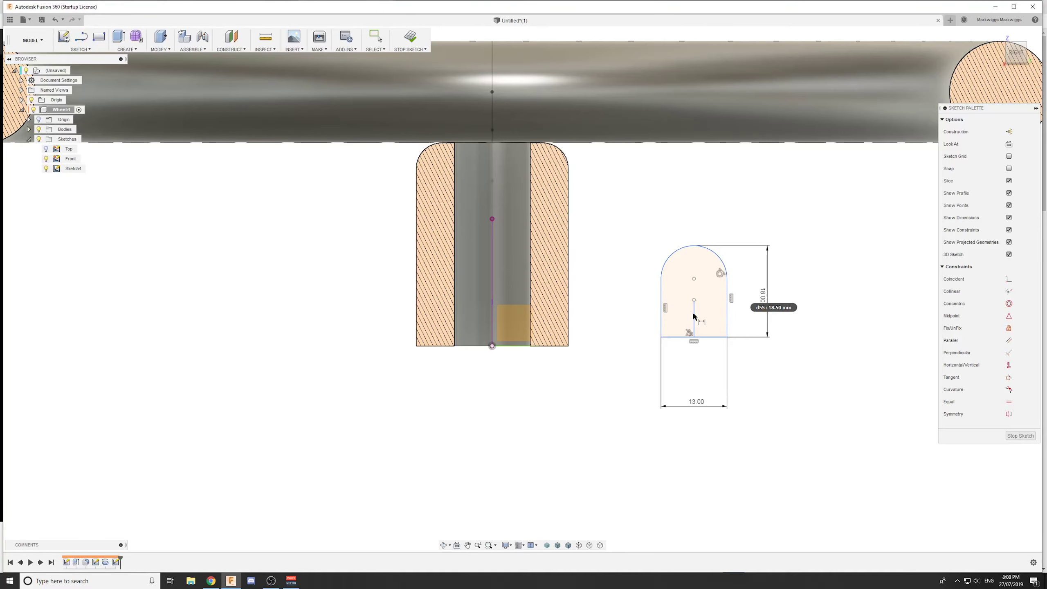
click(695, 317)
click(702, 324)
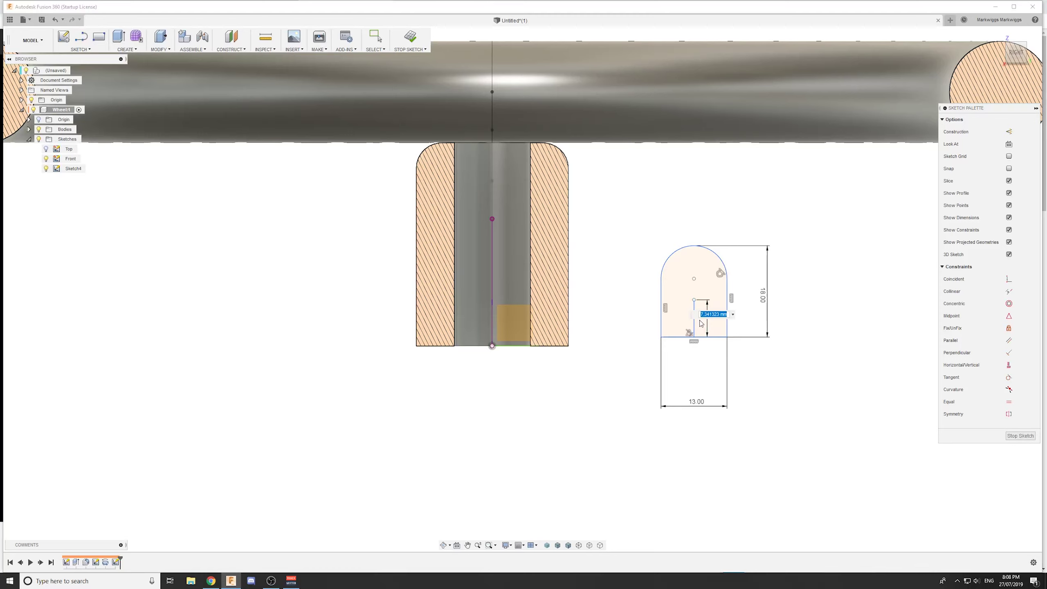
text(9)
key(Return)
key(Escape)
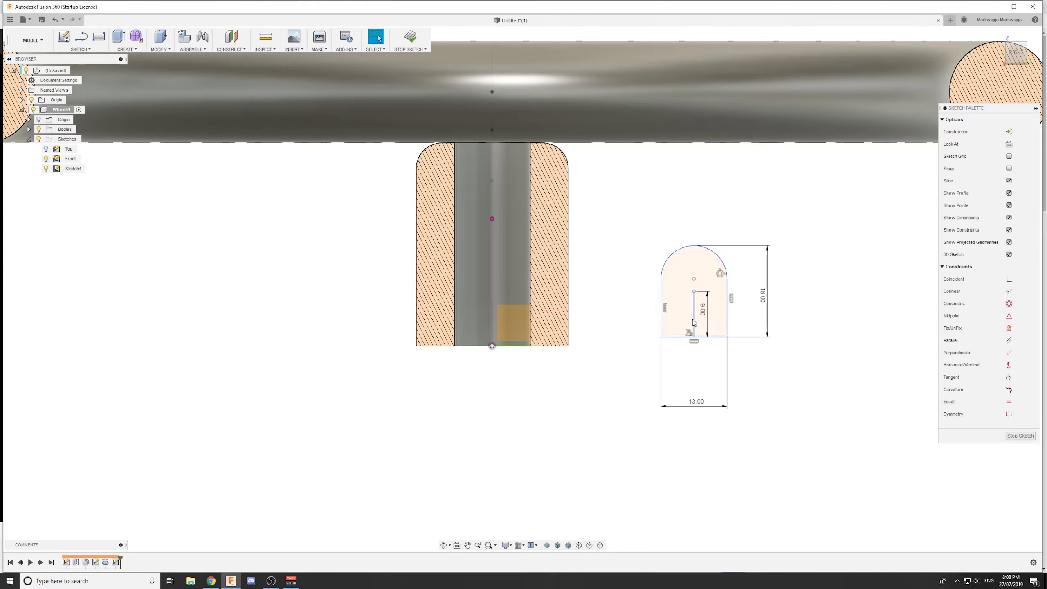
Step: Convert the 9 mm vertical line to construction geometry
click(694, 320)
key(x)
click(793, 404)
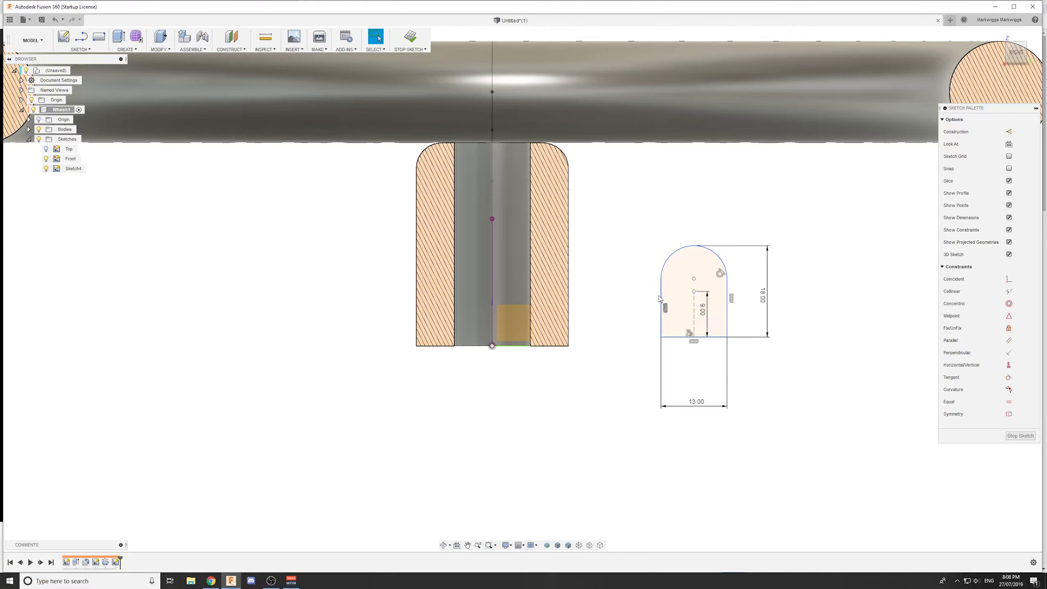
Step: Make the upper end of the construction line coincident with the upper end of the projected centre line
click(694, 291)
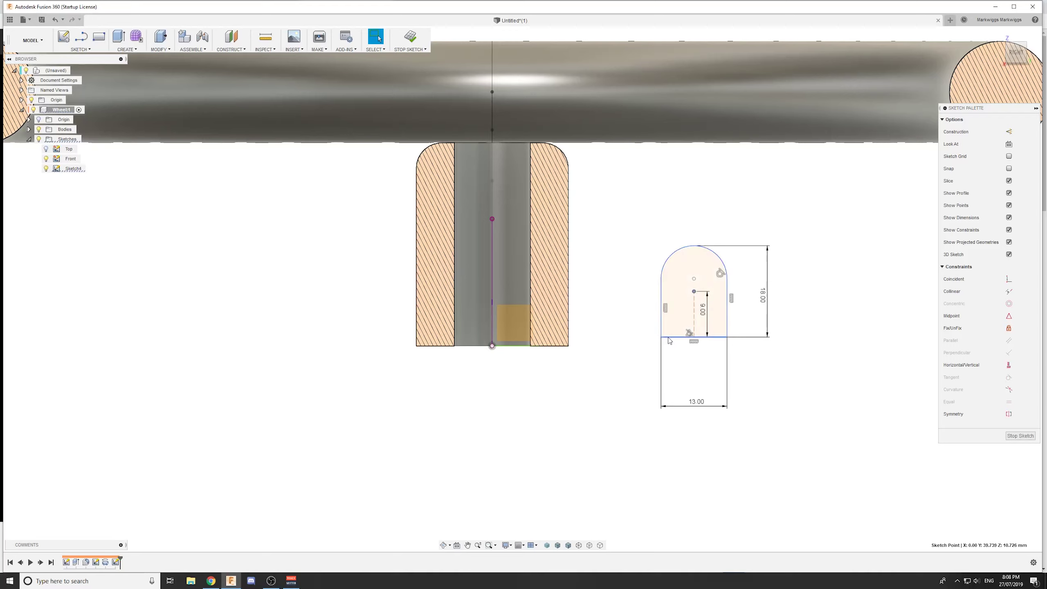
ctrl+click(492, 219)
click(1009, 280)
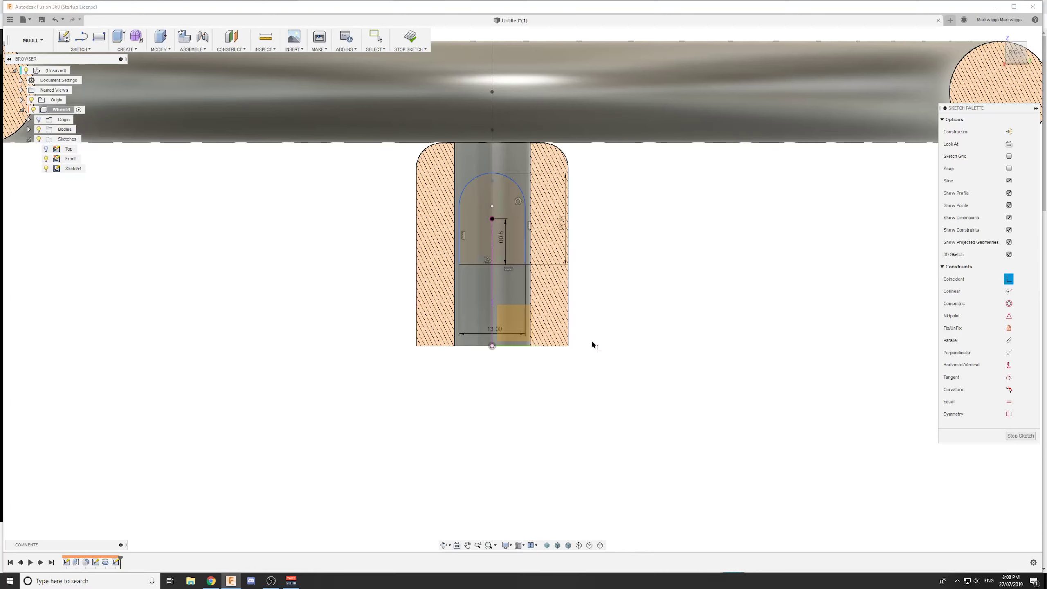
scroll(610, 318, up, 2)
key(Escape)
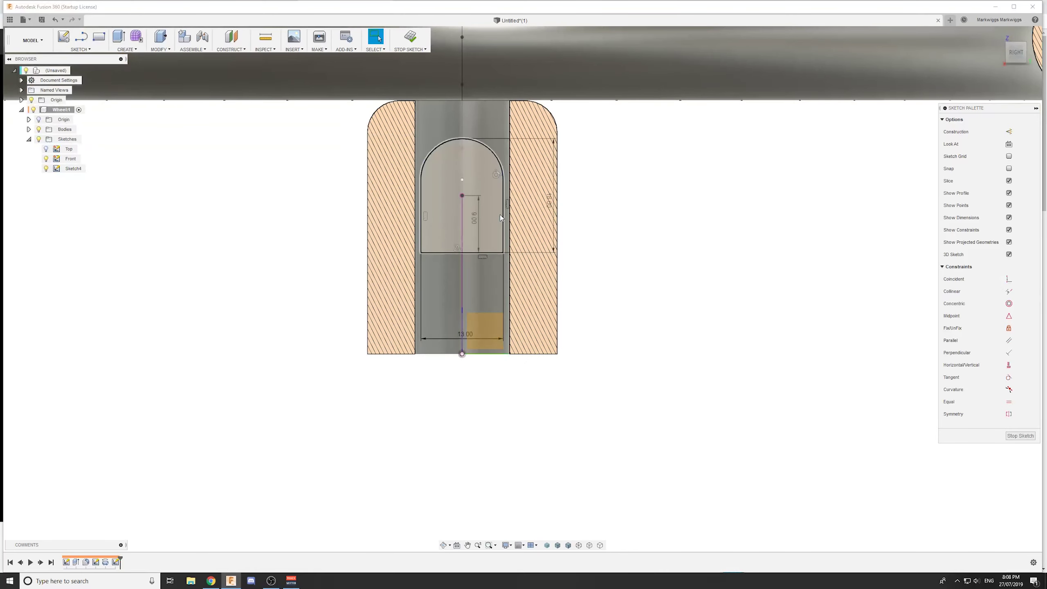
click(421, 218)
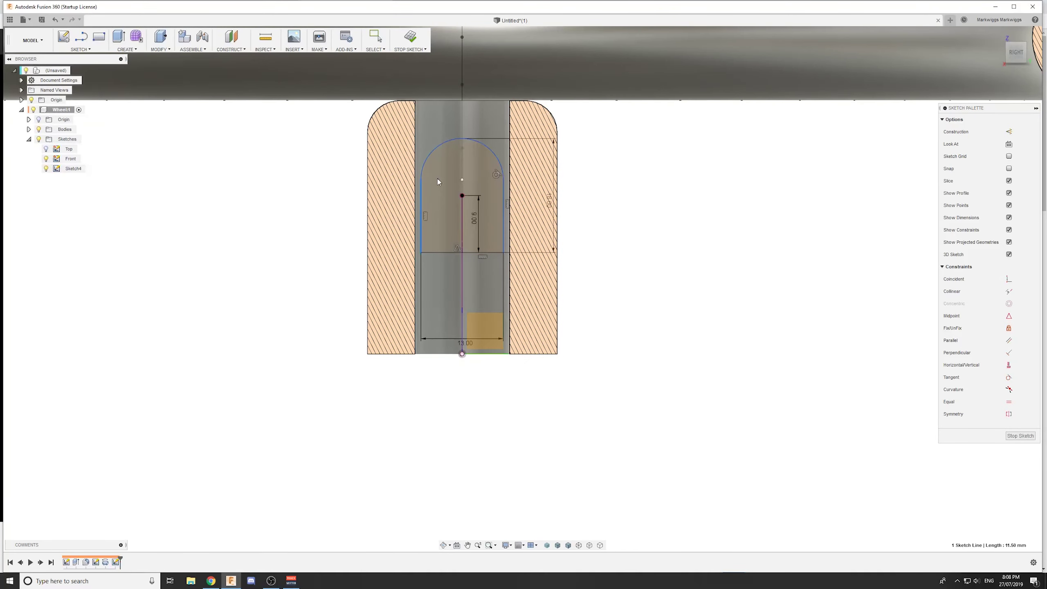
click(447, 145)
scroll(518, 177, up, 1)
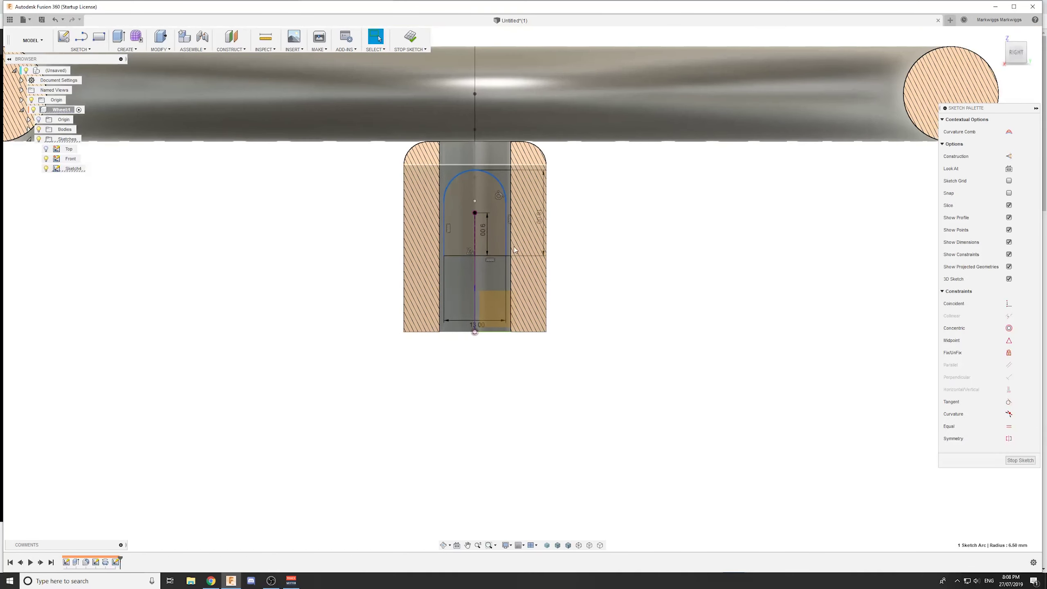
Step: Move the 18 mm height dimension outside the hub and bring the 13 mm width dimension closer beneath the profile
drag(551, 206, 630, 206)
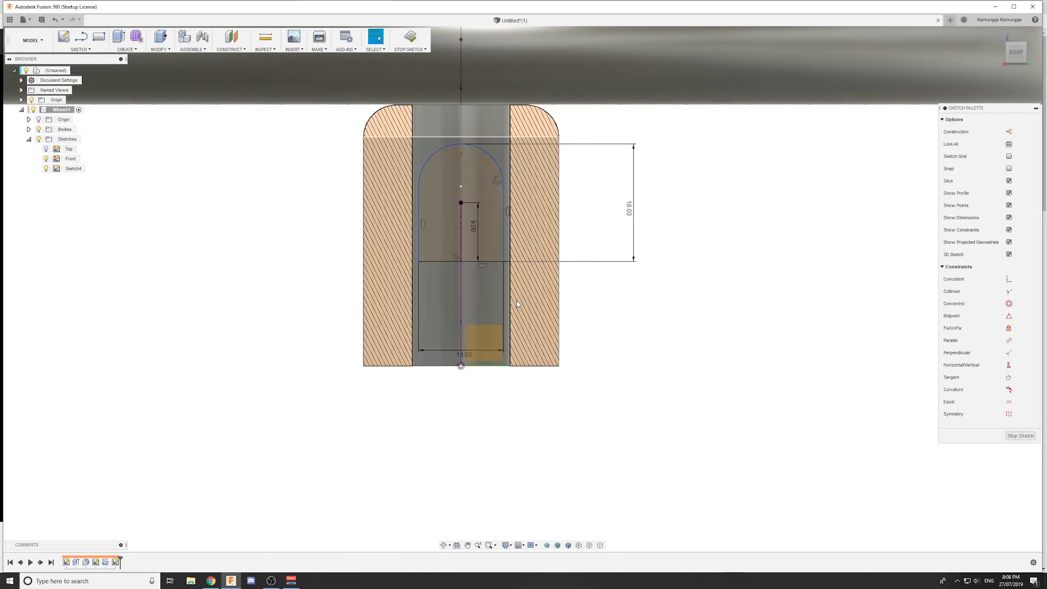
drag(471, 357, 500, 303)
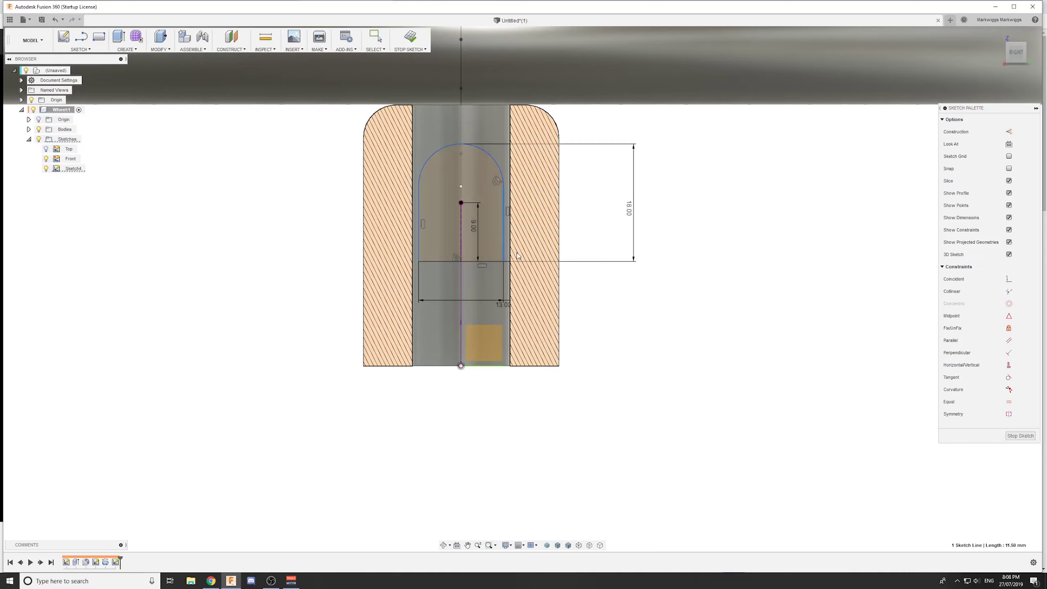
click(504, 261)
click(461, 186)
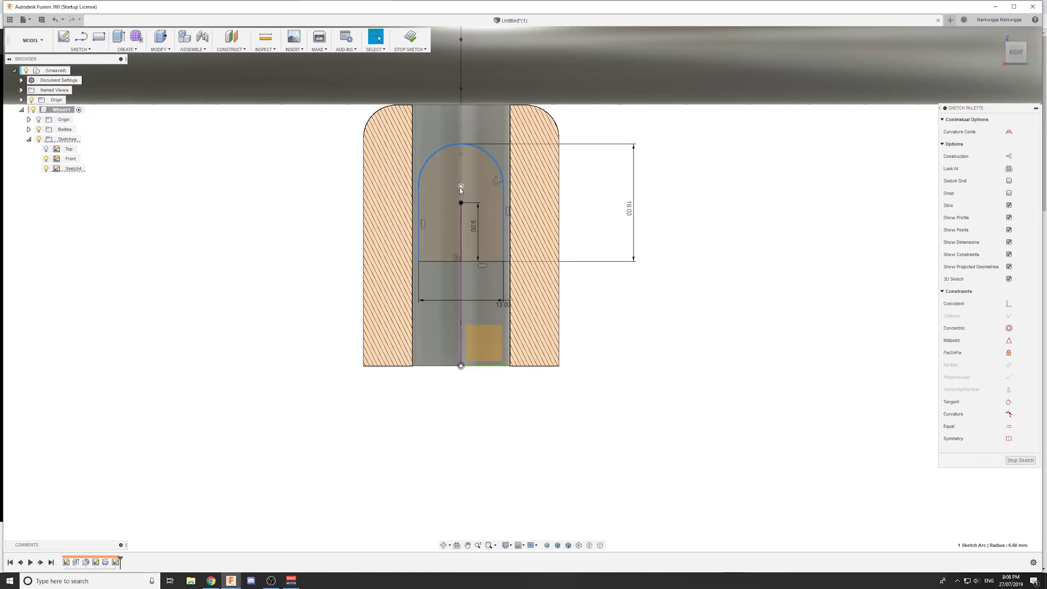
click(431, 156)
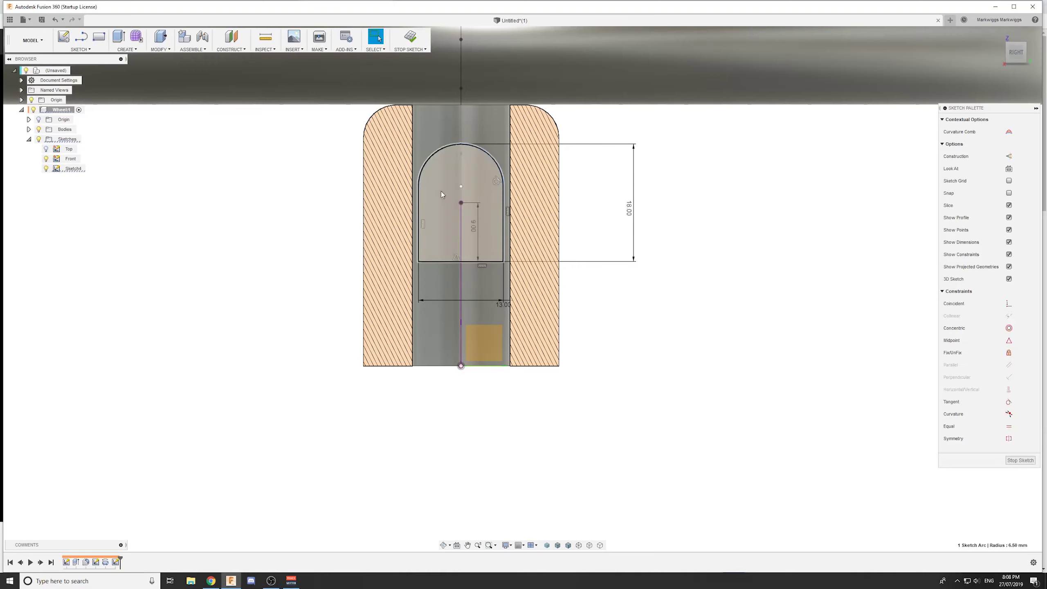
Step: Make the profile's arc tangent to its left vertical line and finish the sketch
click(923, 252)
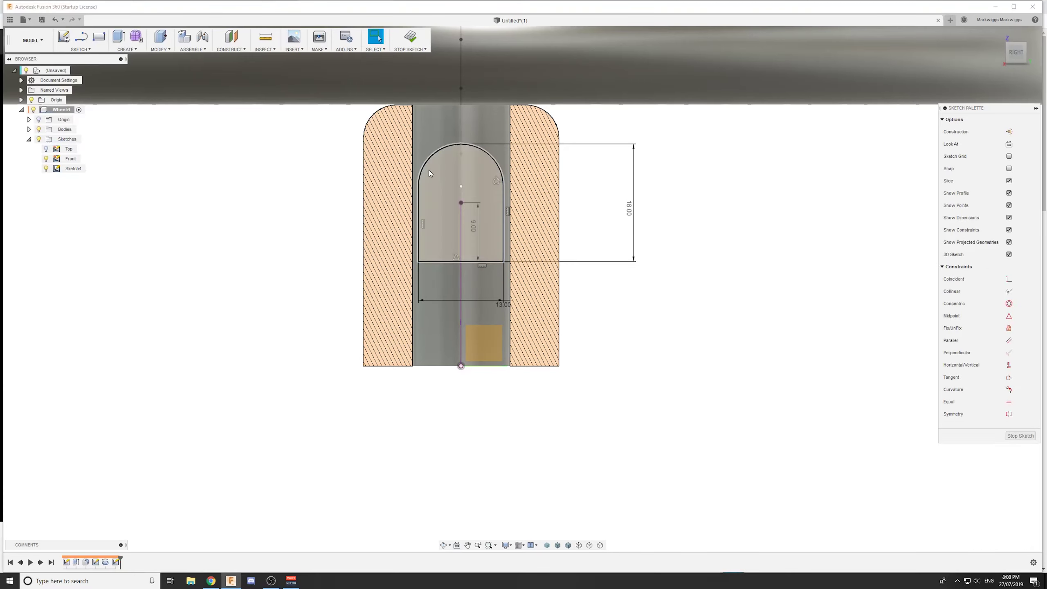
click(1009, 377)
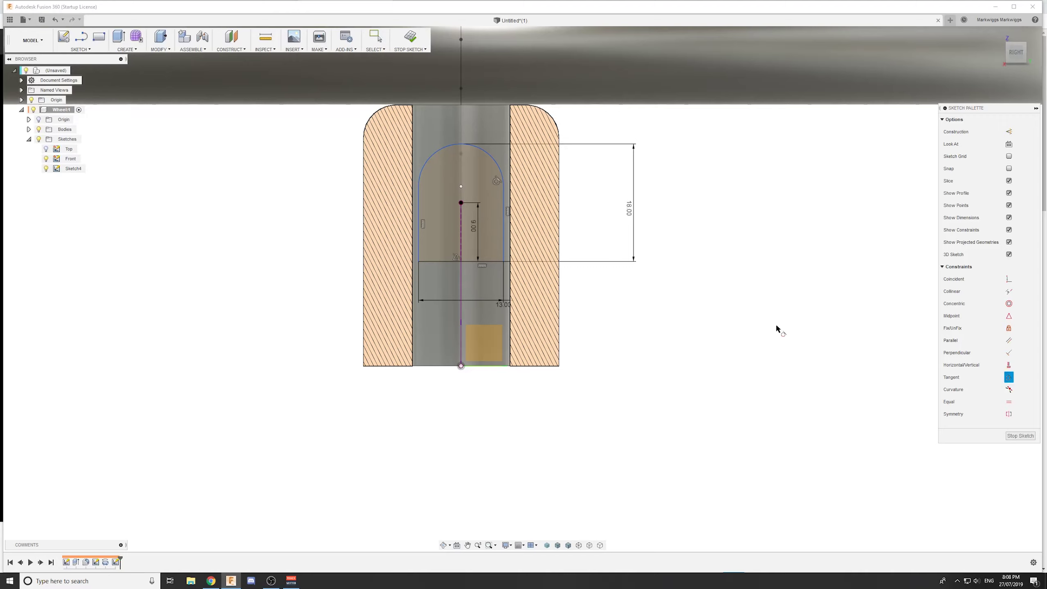
click(424, 168)
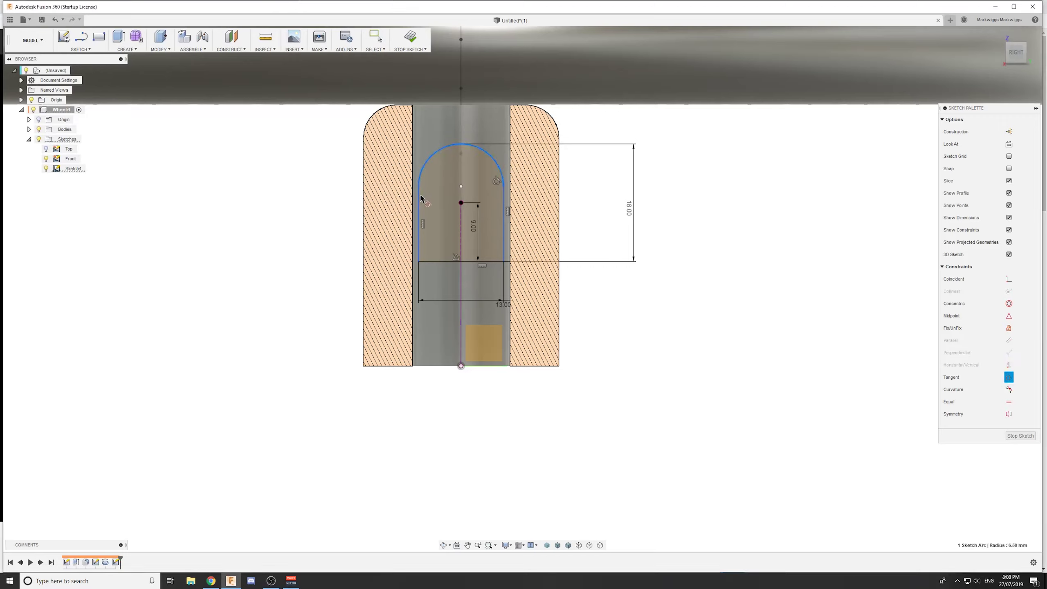
click(419, 202)
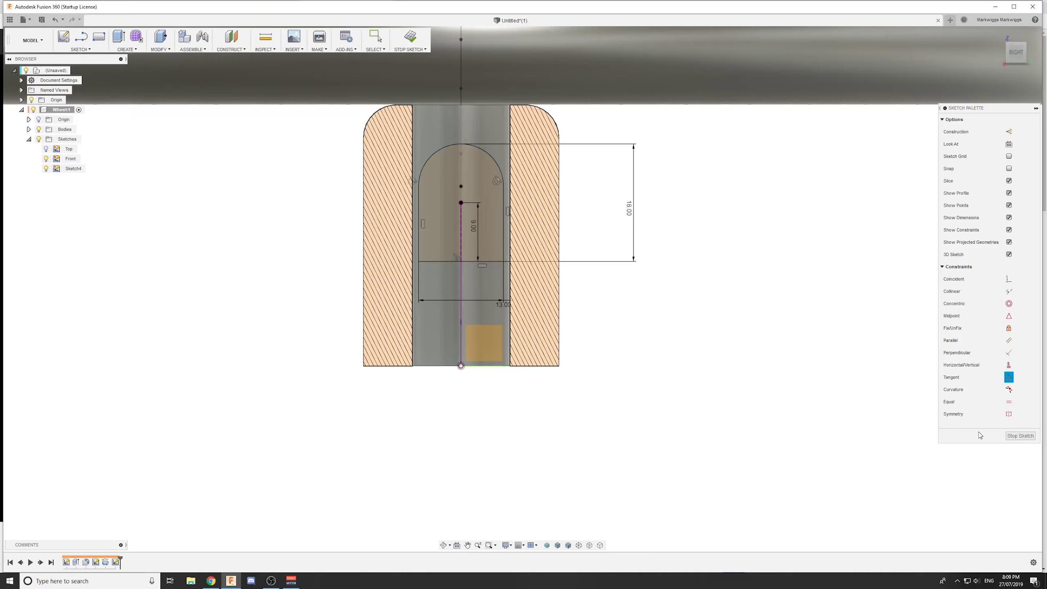
click(1020, 436)
mouse_move(626, 395)
shift+middle_down()
mouse_move(431, 261)
mouse_move(387, 259)
mouse_move(282, 398)
mouse_move(541, 342)
shift+middle_up()
key(s)
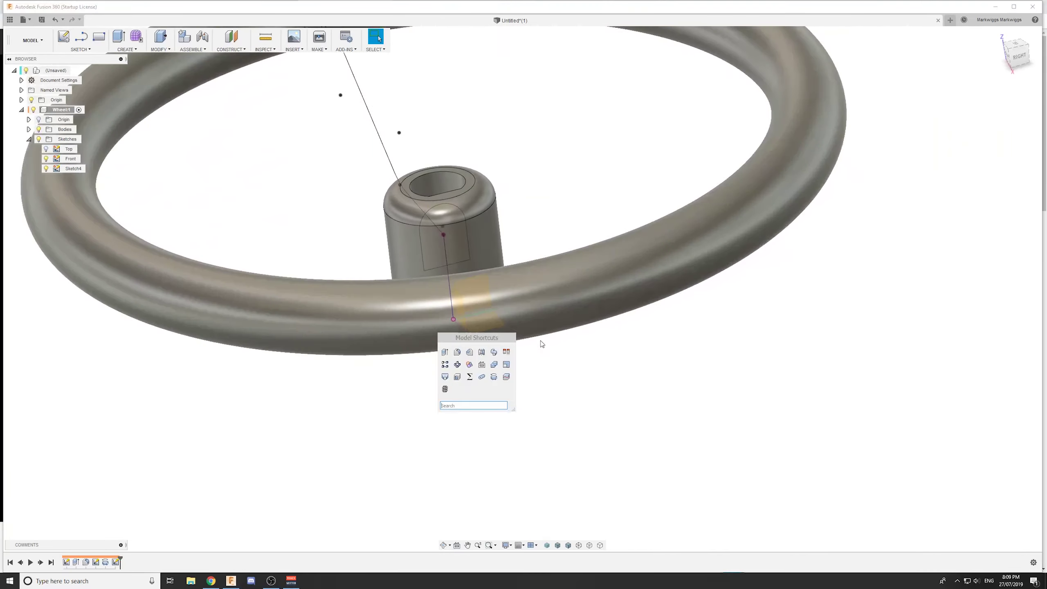
click(494, 377)
key(Escape)
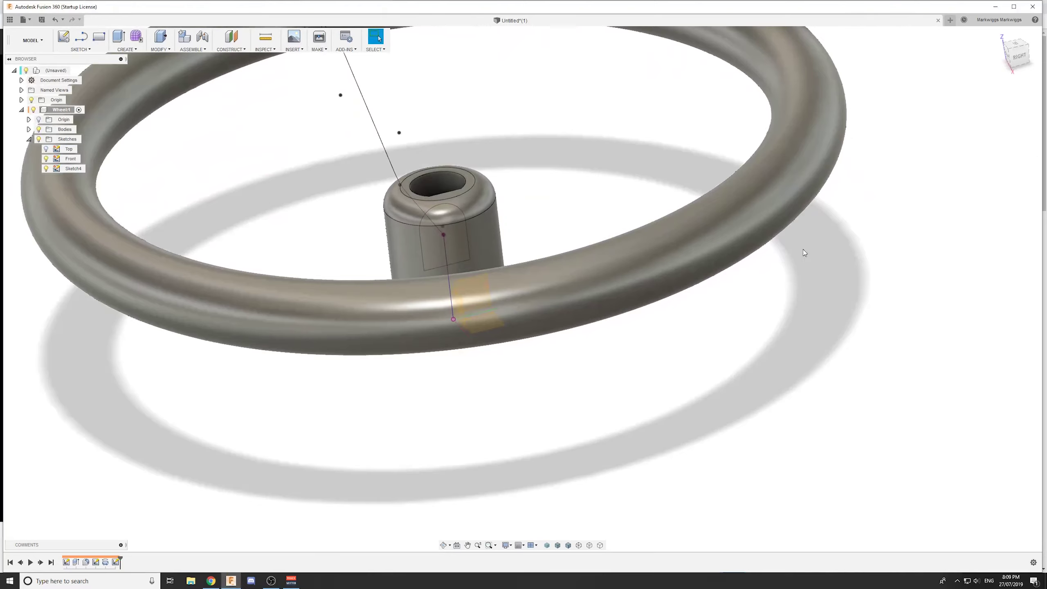
key(s)
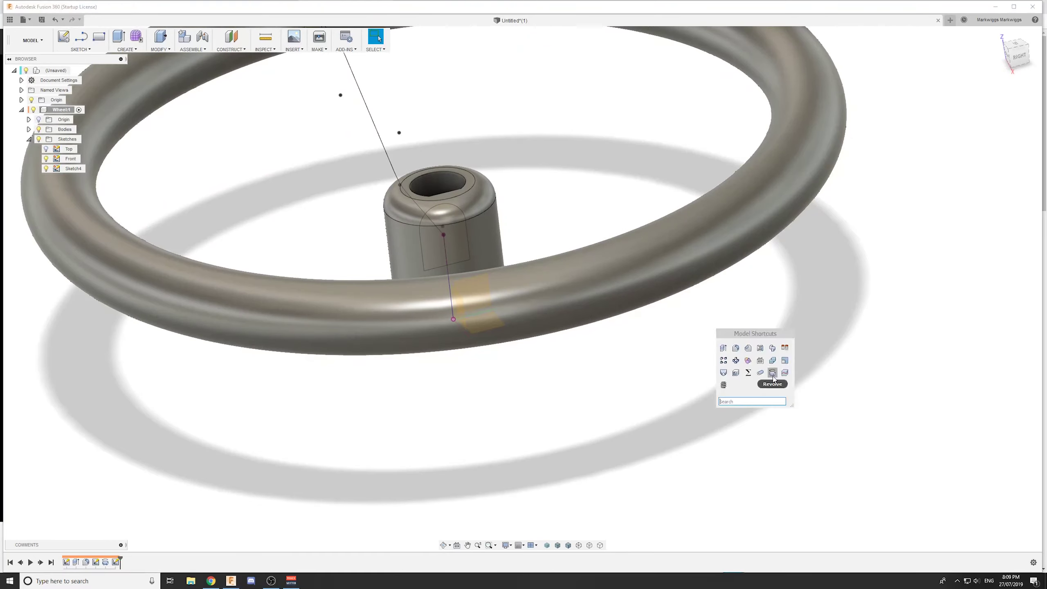
key(Escape)
key(s)
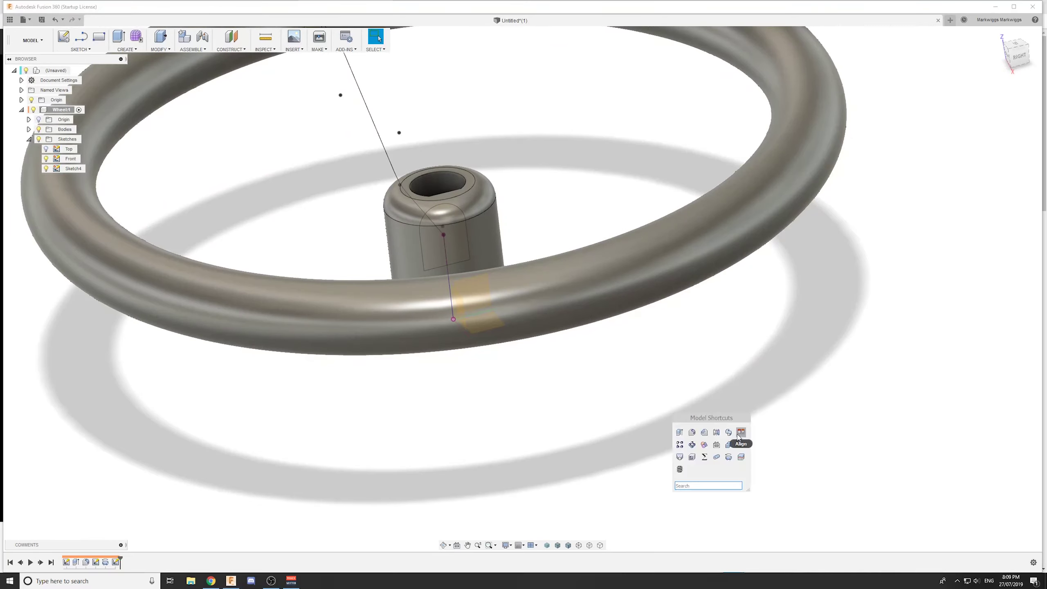
drag(729, 432, 717, 461)
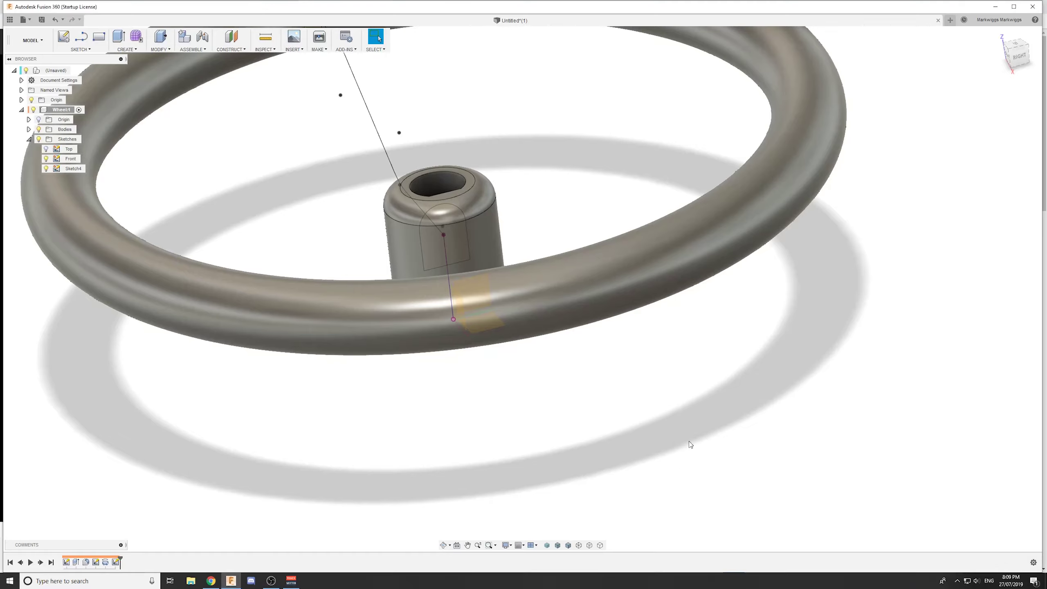
Step: Set up a single-path Sweep of the arched spoke profile along the bent spoke centre line
key(s)
click(732, 488)
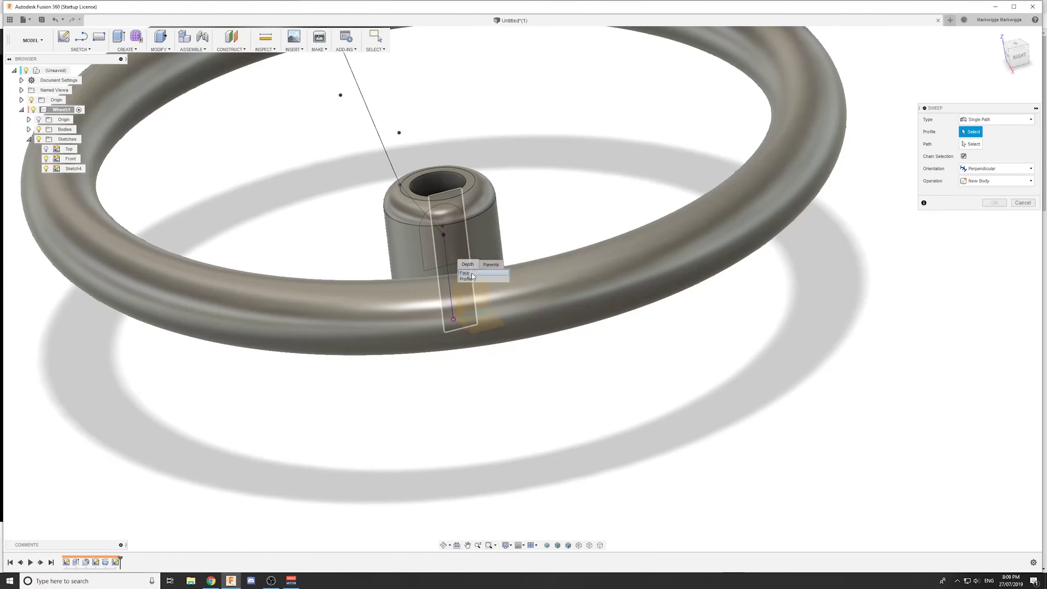
click(468, 279)
scroll(557, 194, up, 2)
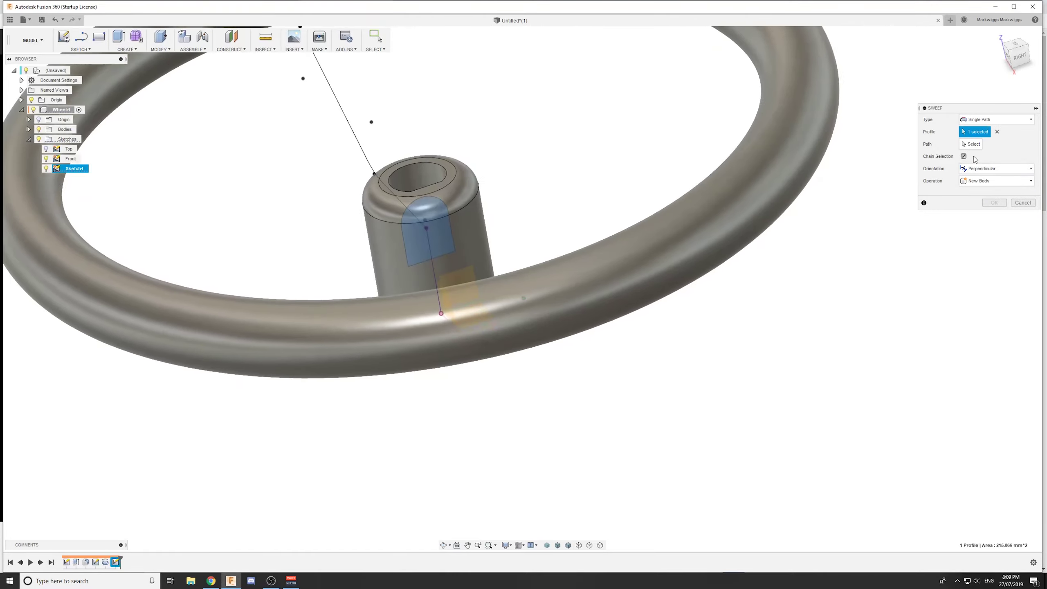
click(972, 145)
scroll(372, 187, down, 2)
shift+middle_drag(355, 190, 385, 165)
click(264, 193)
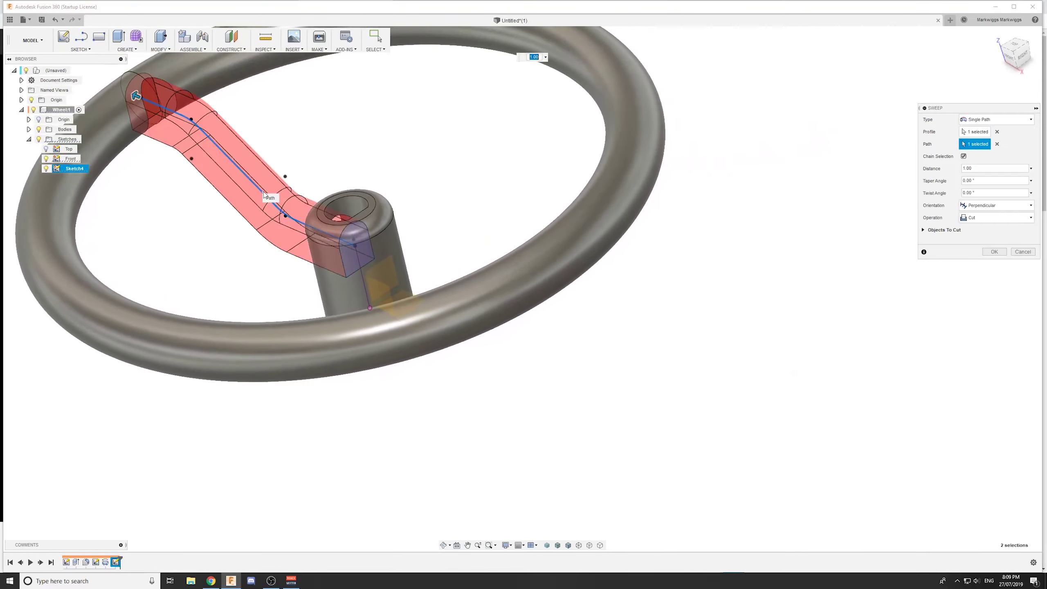
Step: Set the sweep's operation to Join and create the spoke between hub and rim
shift+middle_drag(664, 208, 699, 196)
scroll(699, 196, down, 3)
click(989, 217)
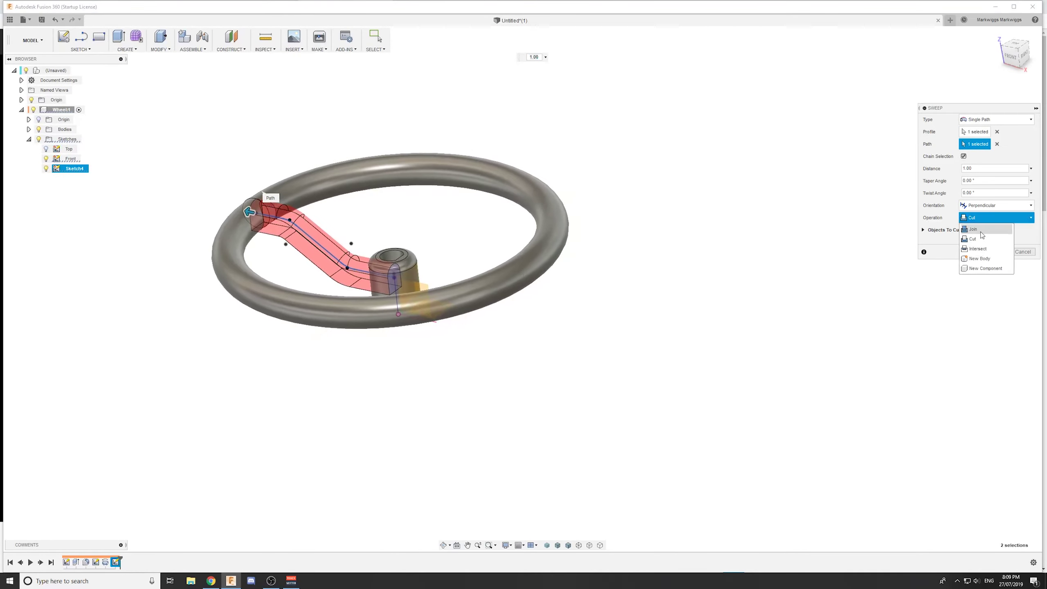
click(982, 235)
shift+middle_drag(592, 251, 618, 273)
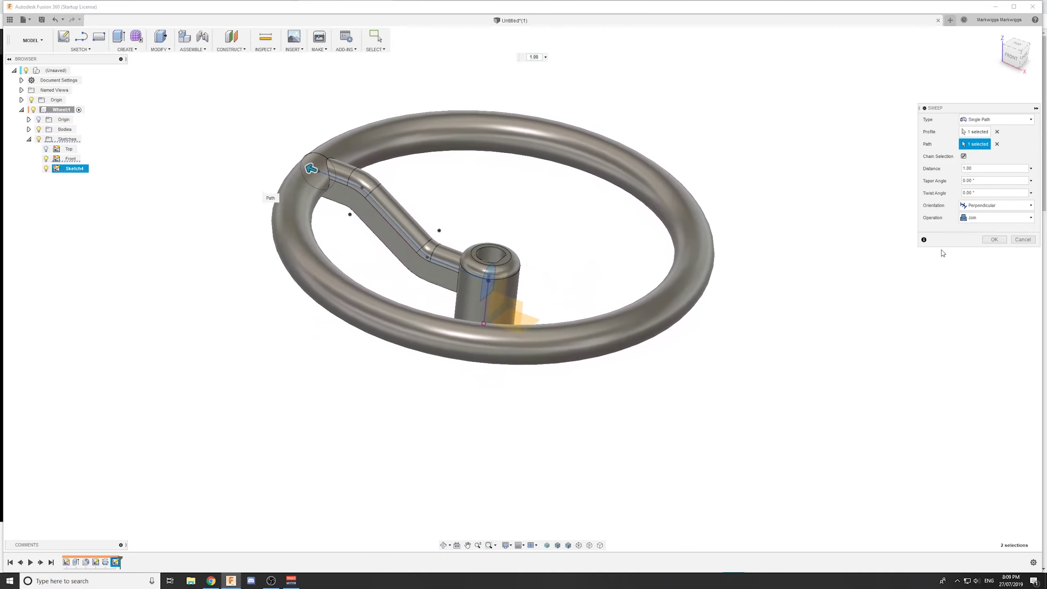
shift+middle_drag(944, 254, 991, 247)
shift+middle_drag(571, 206, 567, 241)
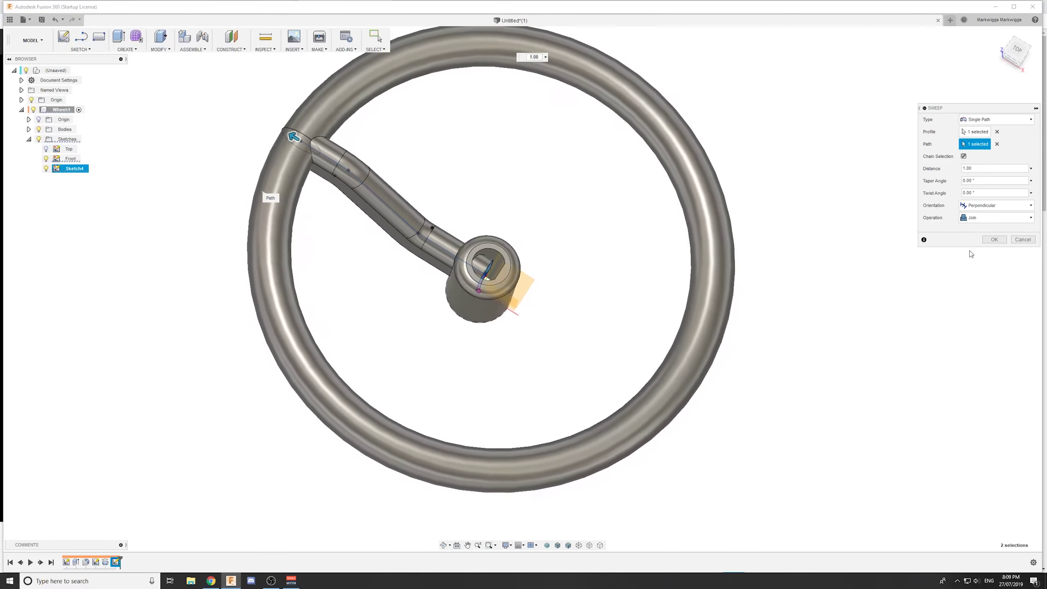
click(994, 240)
key(alt+Tab)
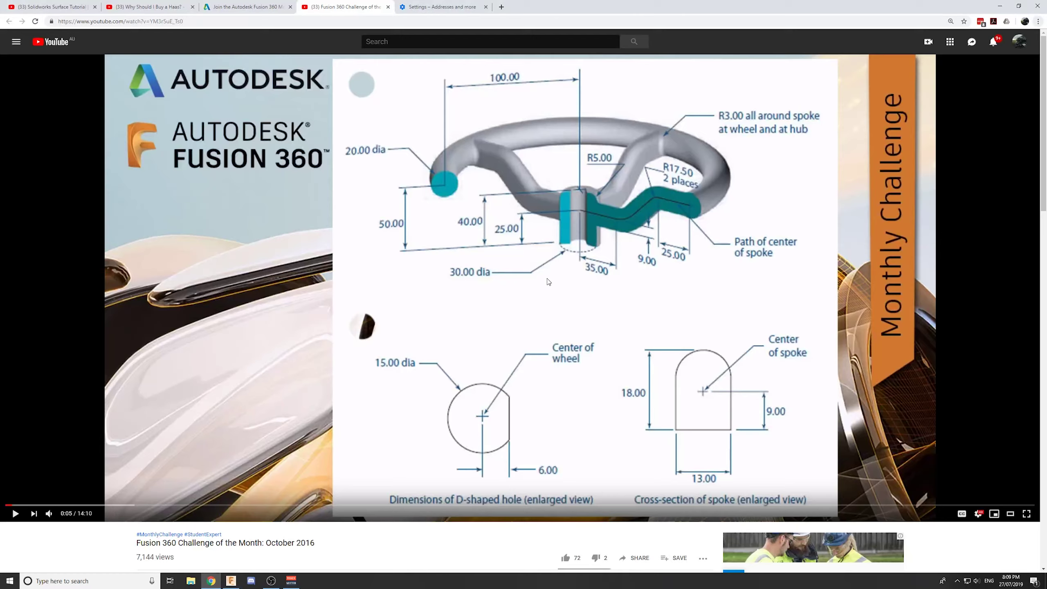
key(alt+Tab)
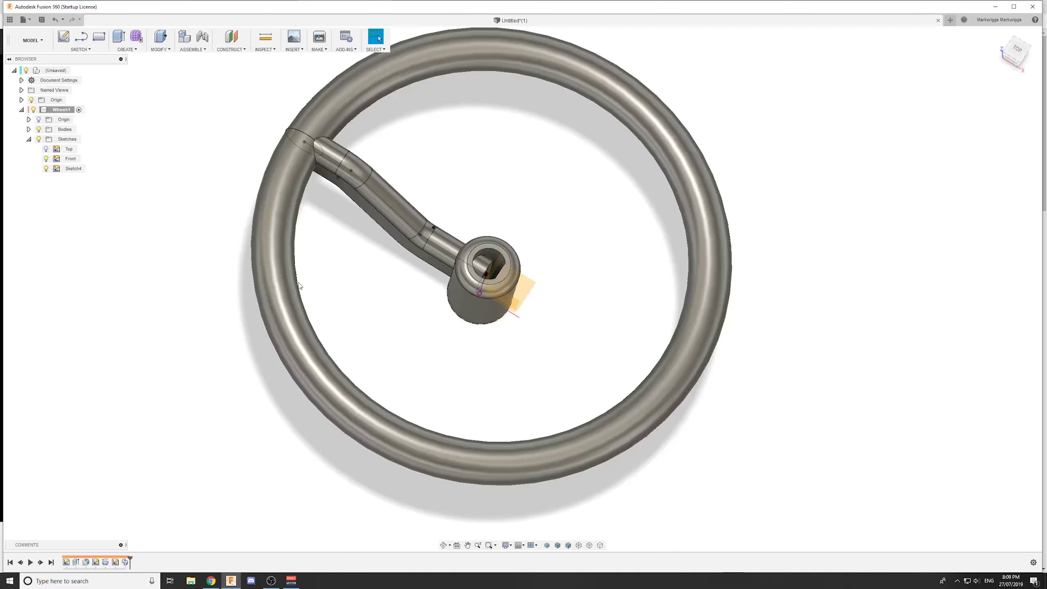
shift+middle_drag(260, 316, 202, 310)
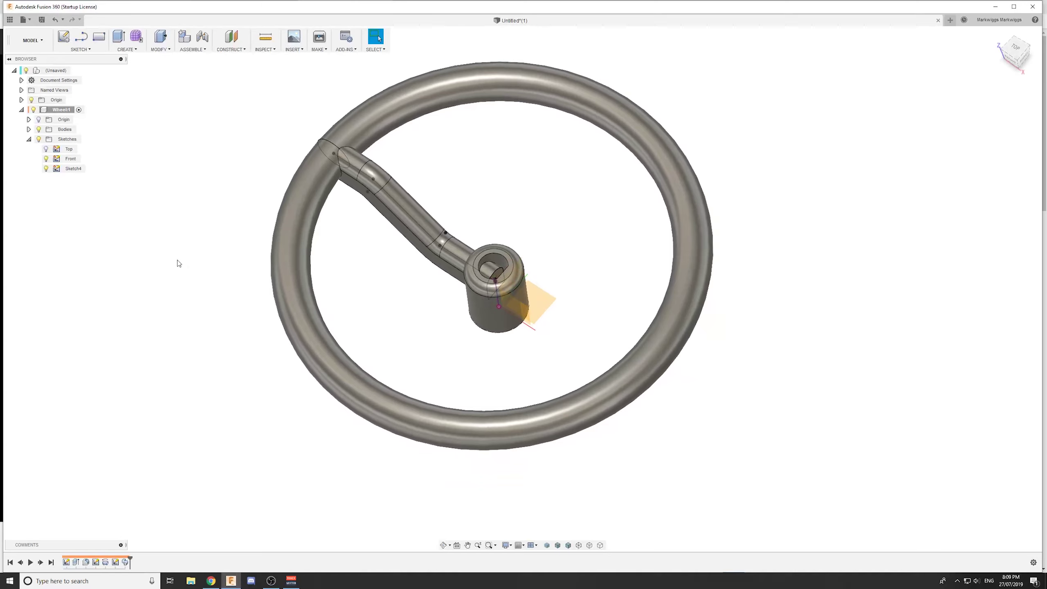
key(s)
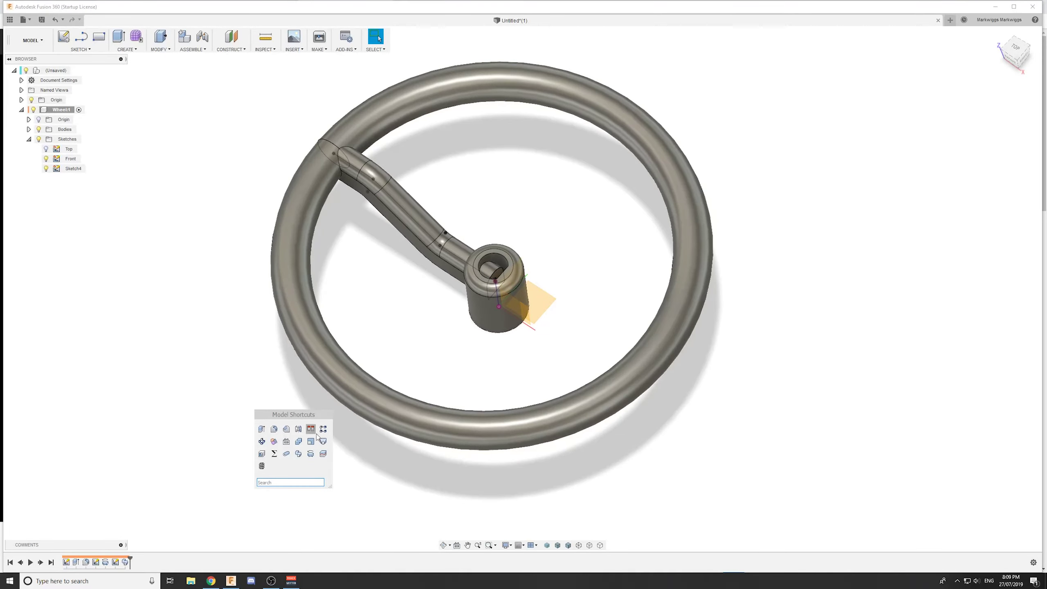
click(262, 451)
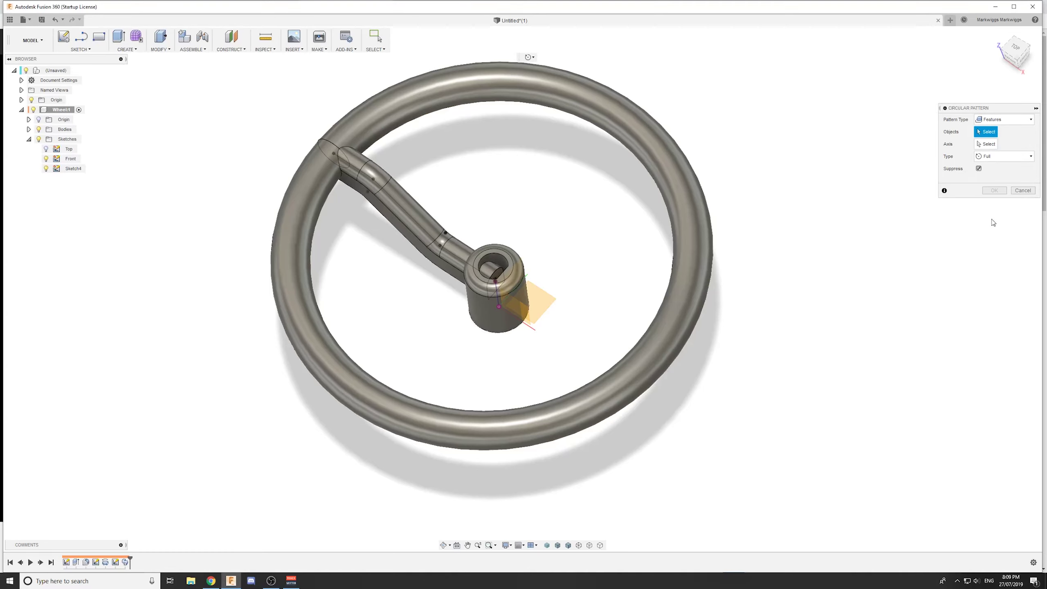
click(1021, 191)
Step: Fillet the edges where the spoke meets the wheel rim with a 3 mm radius, following the challenge drawing
key(alt+Tab)
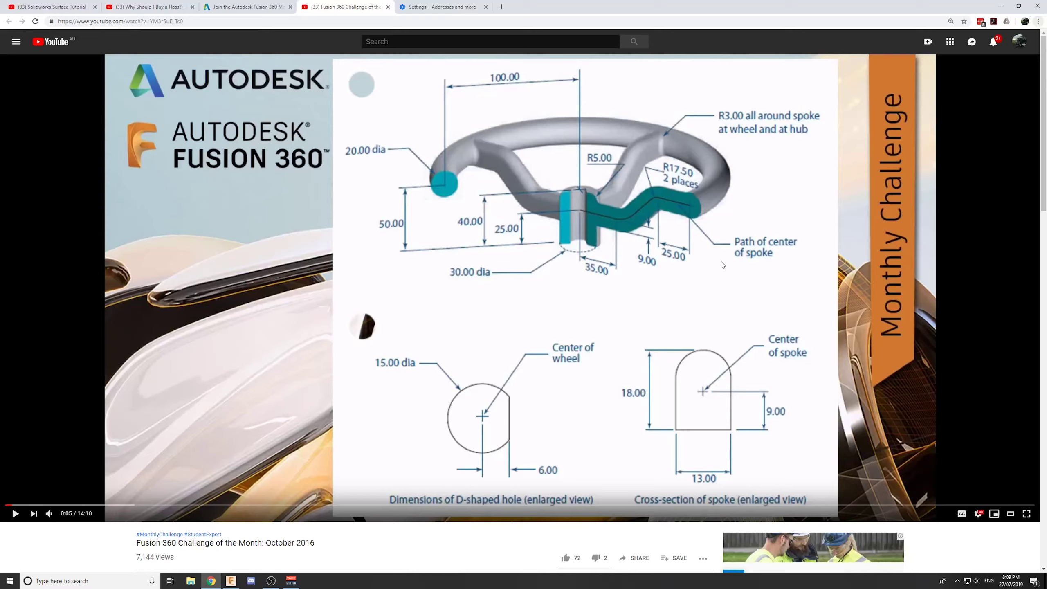
key(alt+Tab)
scroll(236, 199, up, 3)
key(q)
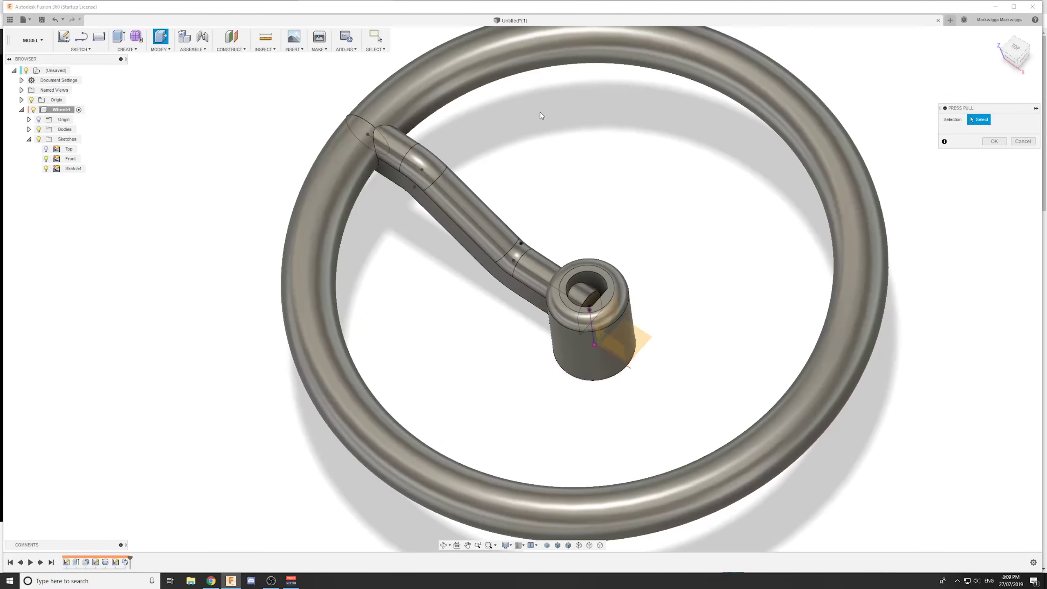
click(375, 145)
shift+middle_drag(380, 162, 491, 175)
click(493, 176)
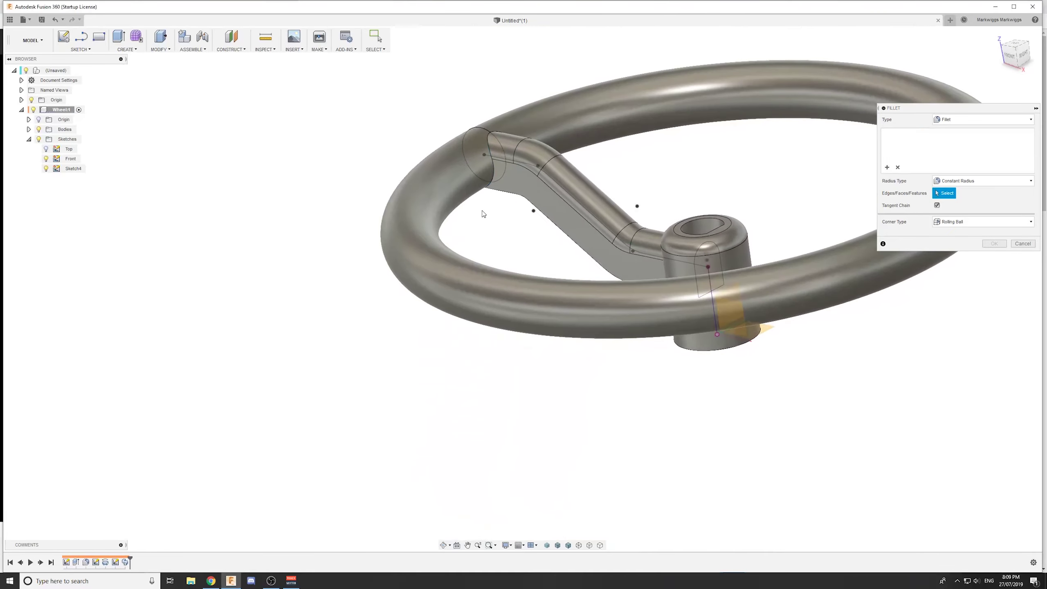
scroll(565, 187, up, 5)
click(598, 187)
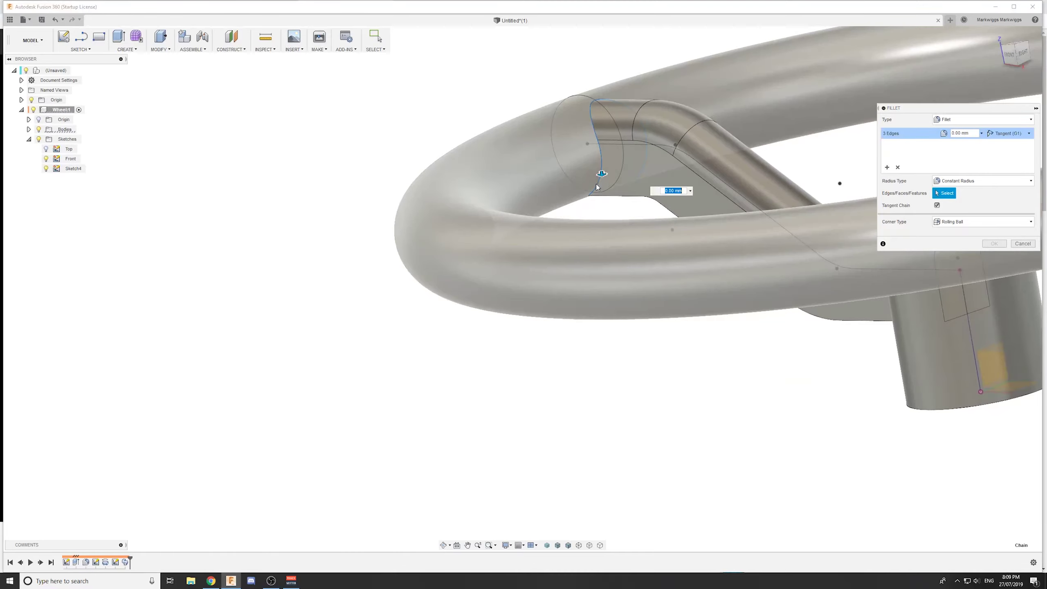
shift+middle_drag(597, 187, 604, 241)
text(3)
scroll(687, 190, down, 5)
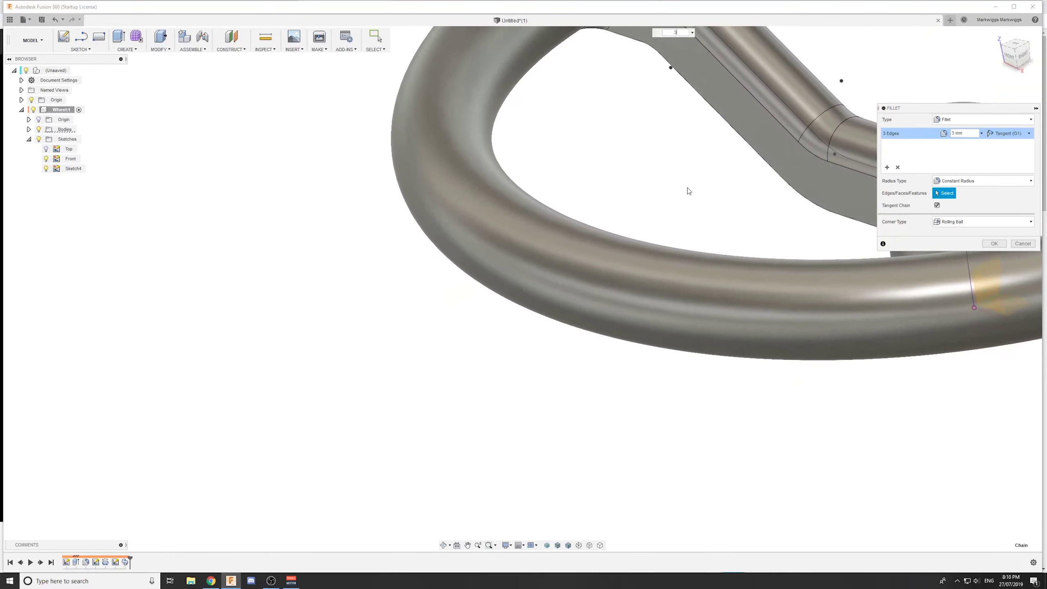
shift+middle_drag(688, 190, 701, 177)
click(994, 244)
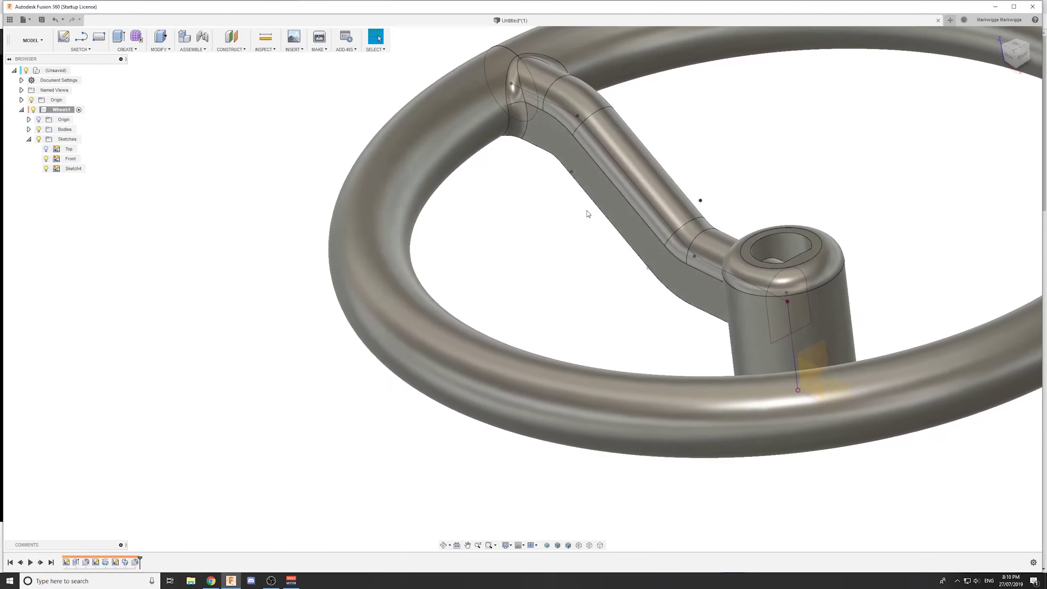
Step: Set up a circular pattern of features with the spoke's sweep and its rim fillet as the objects
shift+middle_drag(989, 246, 368, 457)
scroll(478, 231, down, 4)
key(s)
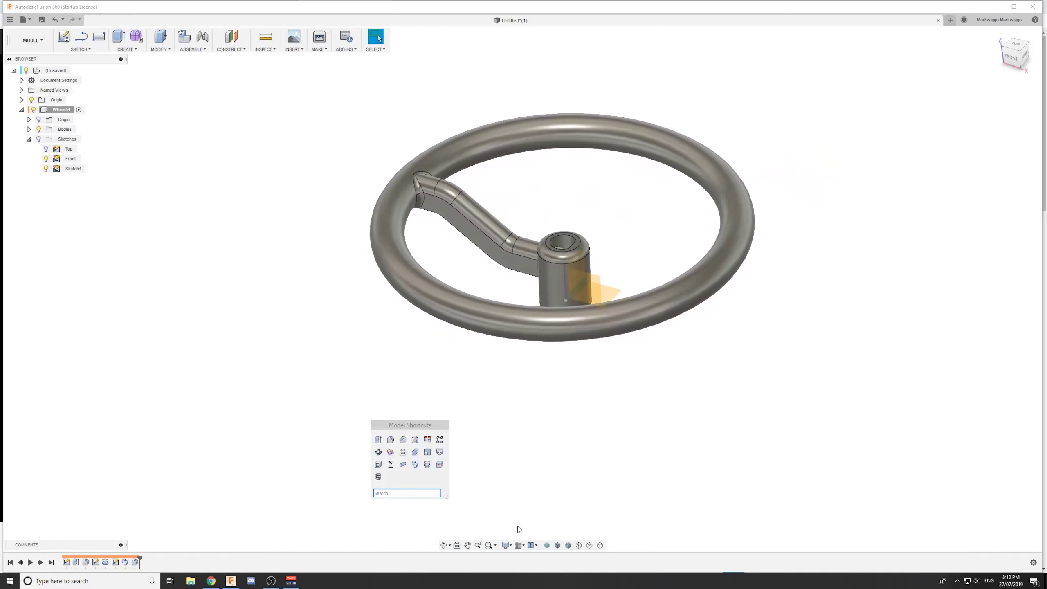
key(s)
click(471, 469)
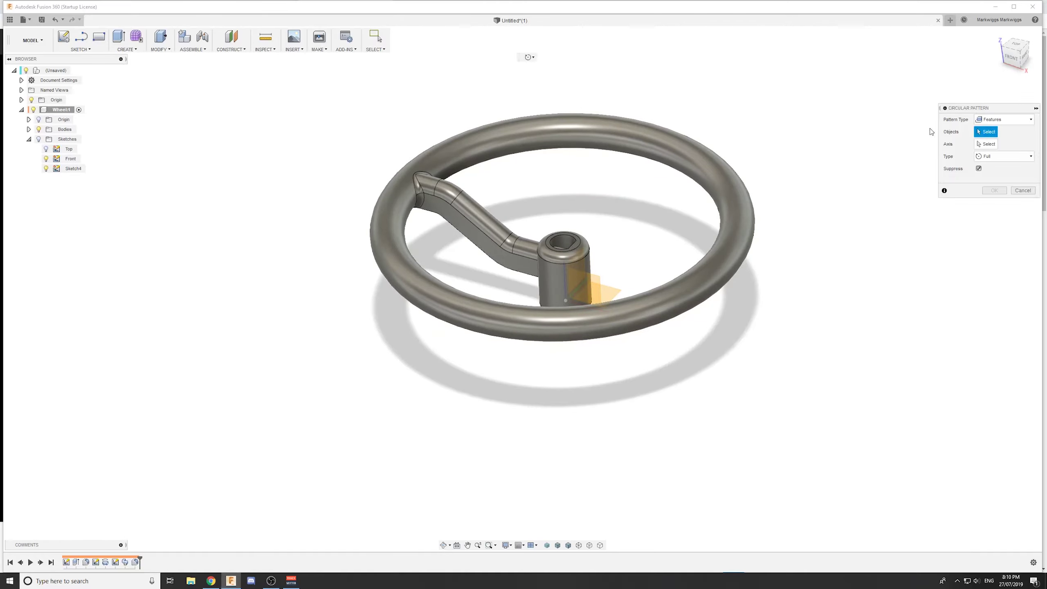
click(126, 562)
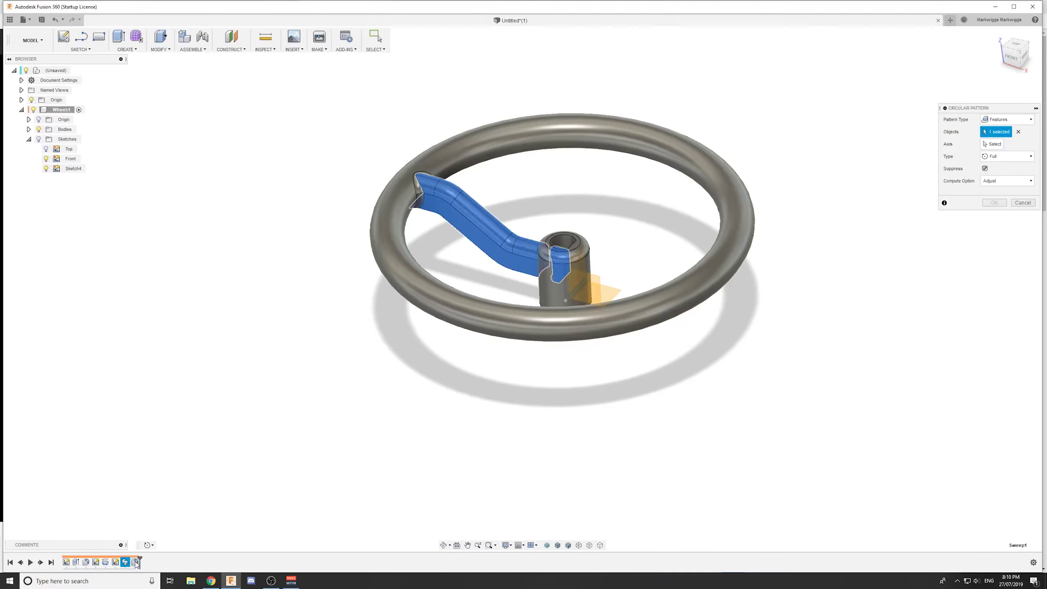
click(136, 562)
scroll(564, 236, down, 2)
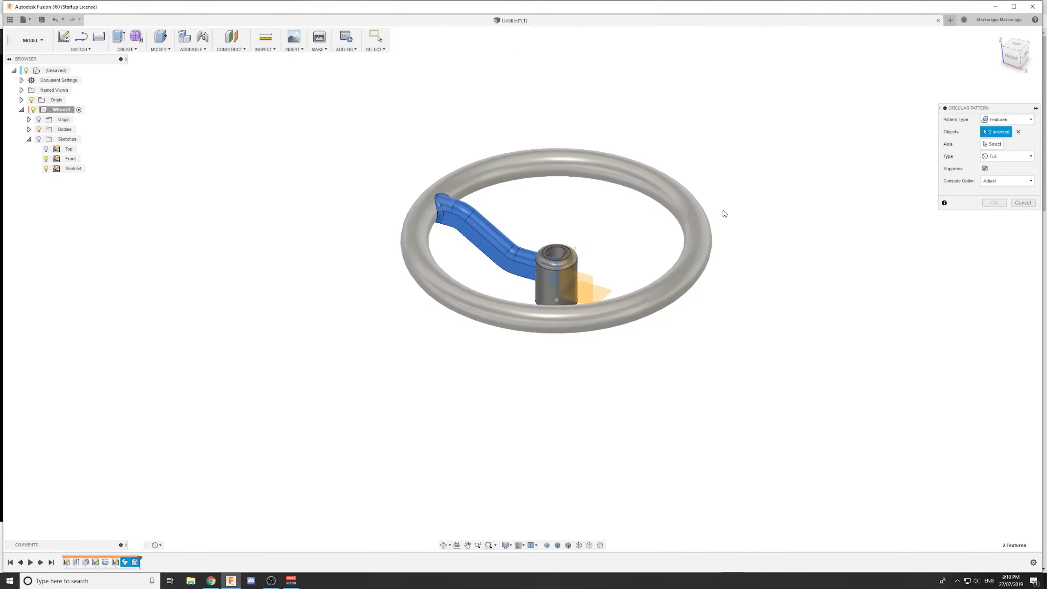
Step: Pattern the spoke and its rim fillet around the vertical Z axis through the hub with a quantity of 4
shift+middle_drag(725, 213, 808, 188)
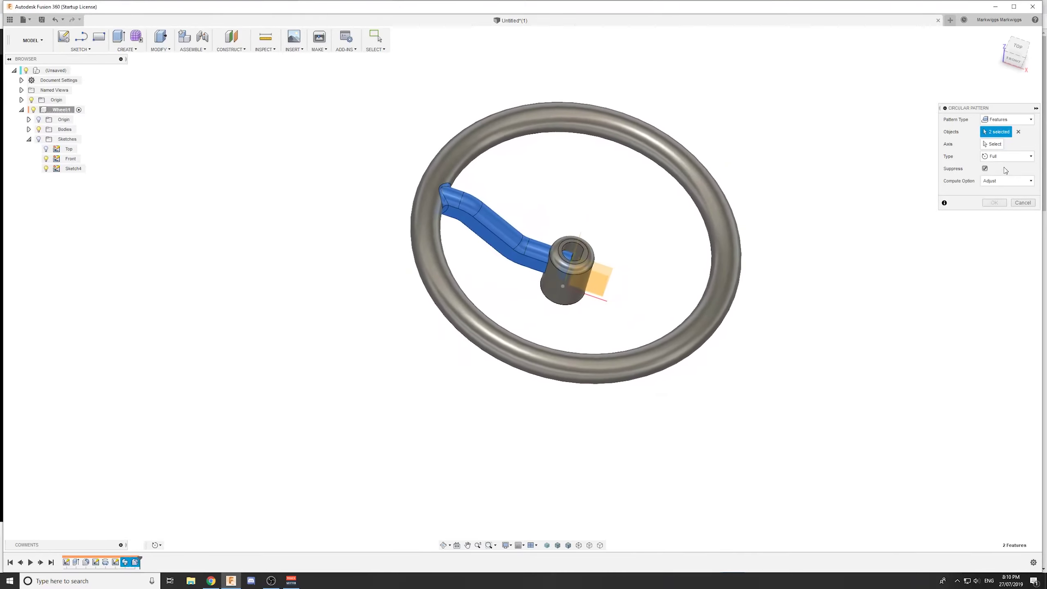
click(998, 146)
shift+middle_drag(549, 312, 664, 310)
scroll(630, 319, up, 3)
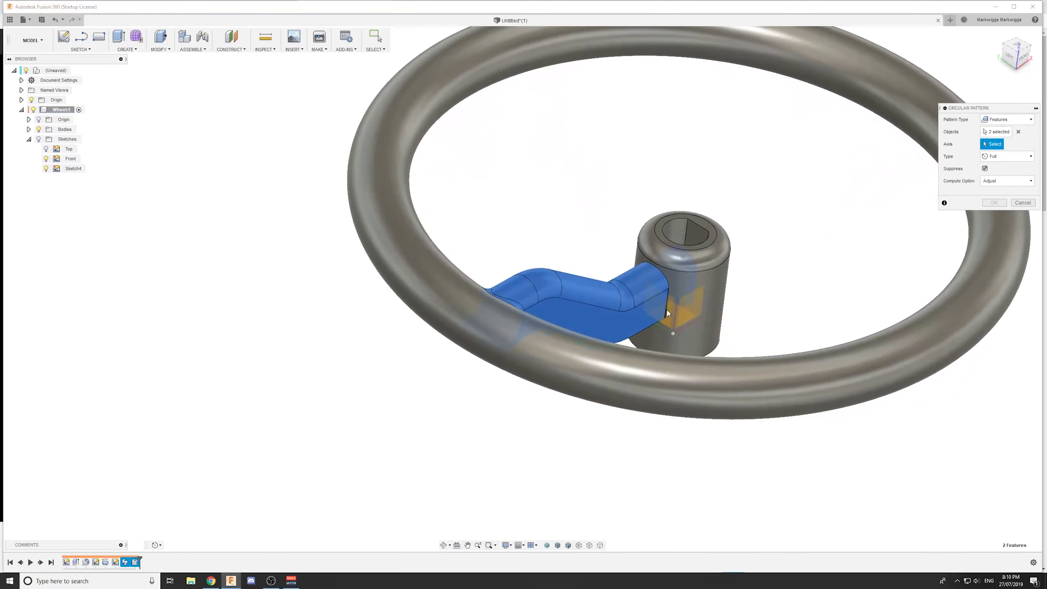
click(677, 310)
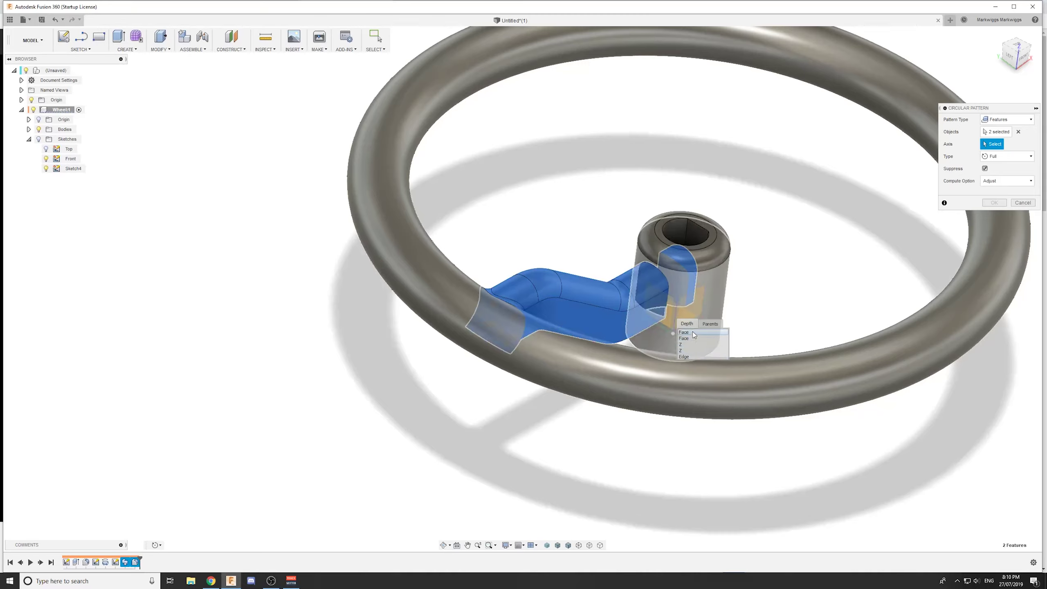
click(684, 351)
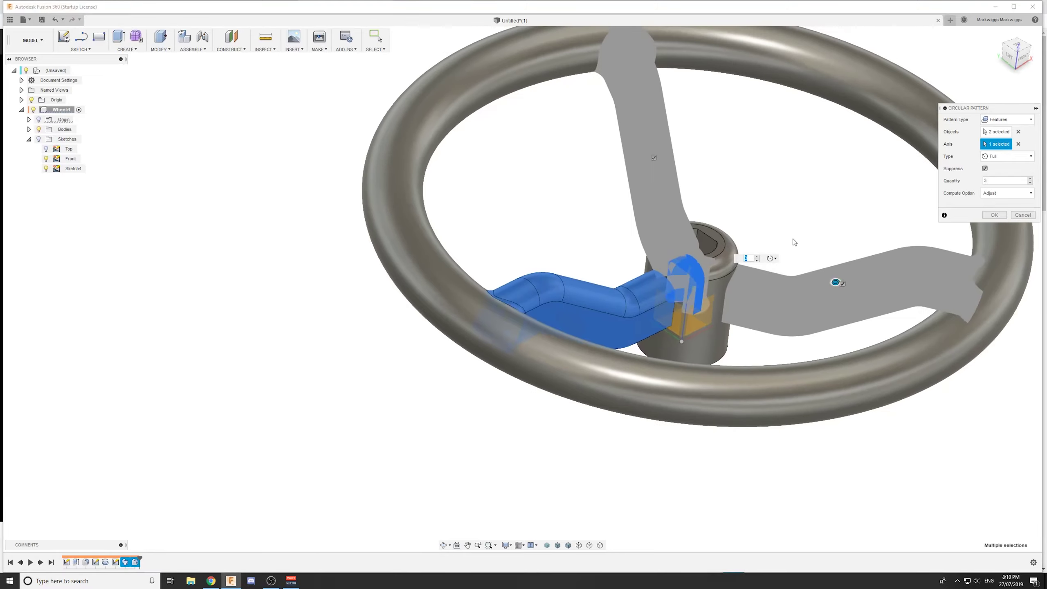
click(1030, 179)
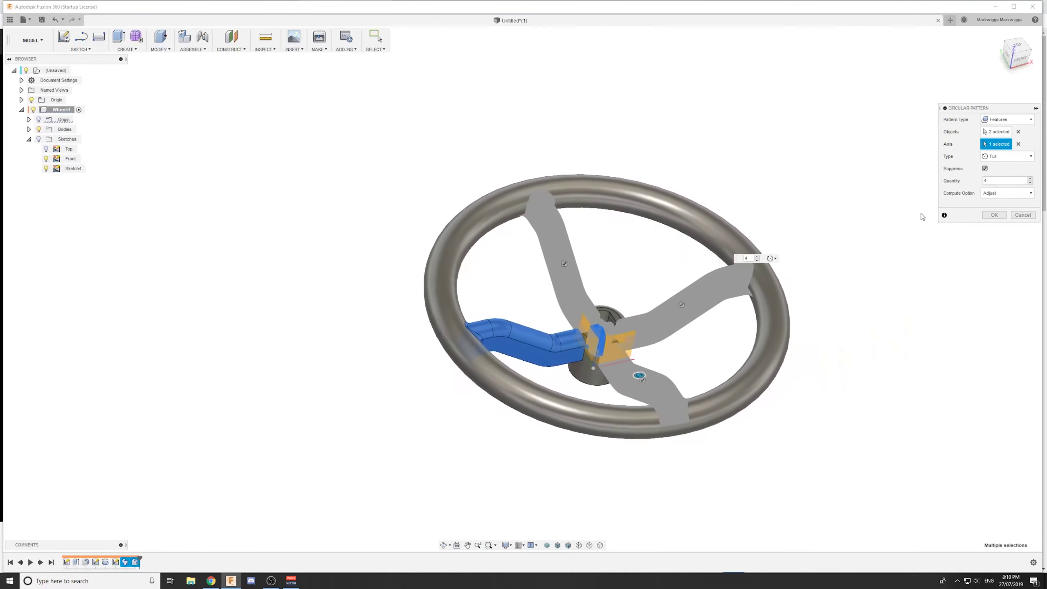
key(Return)
Step: Try an Extrude cut using the existing face inside the hub's D-shaped hole as the profile, and clear that selection
shift+middle_drag(775, 309, 383, 369)
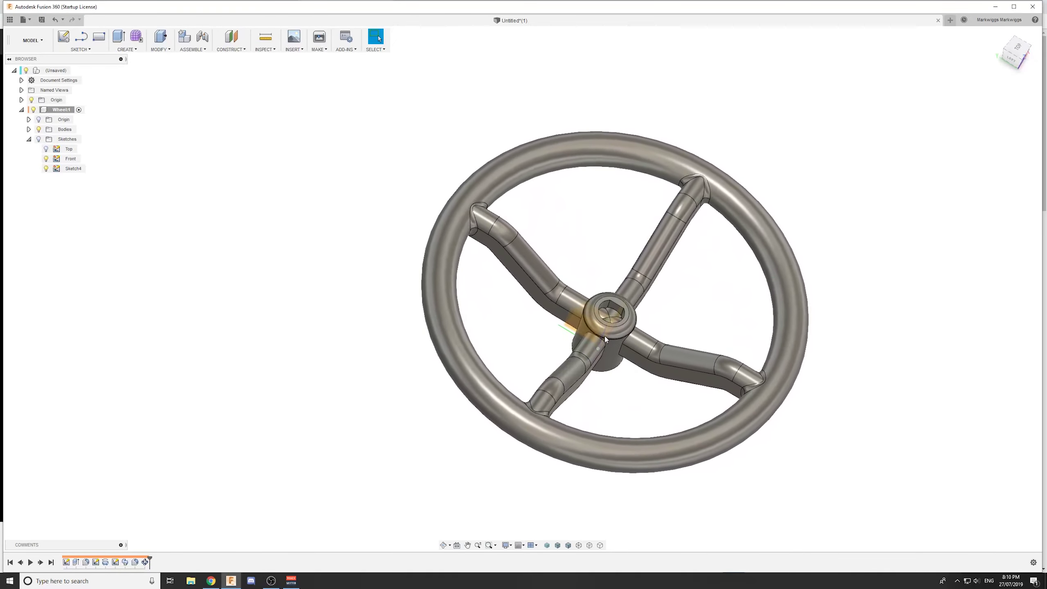
key(e)
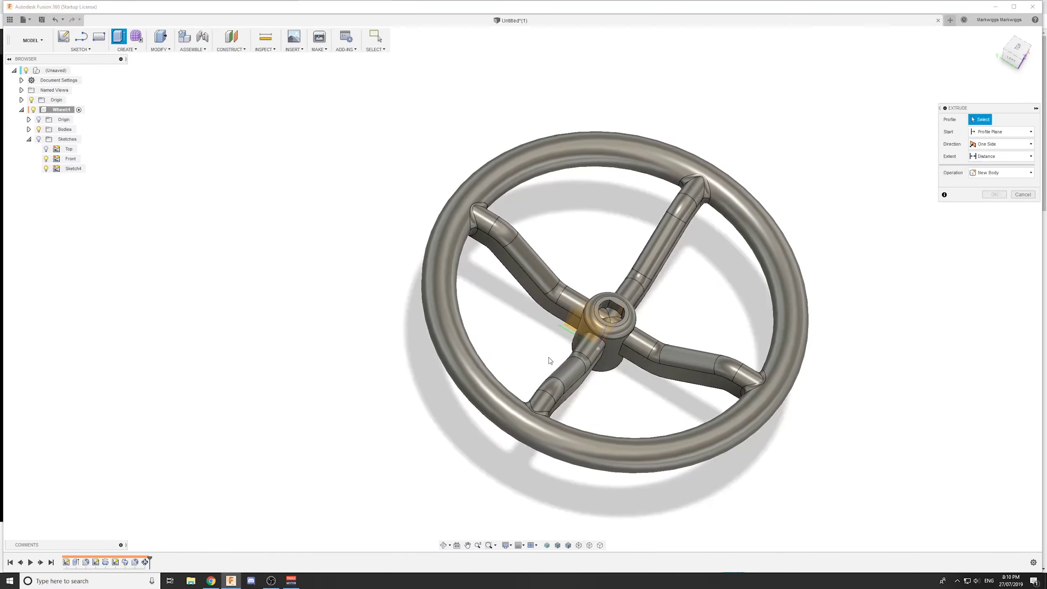
shift+middle_drag(611, 311, 701, 322)
scroll(612, 372, up, 5)
scroll(832, 269, up, 6)
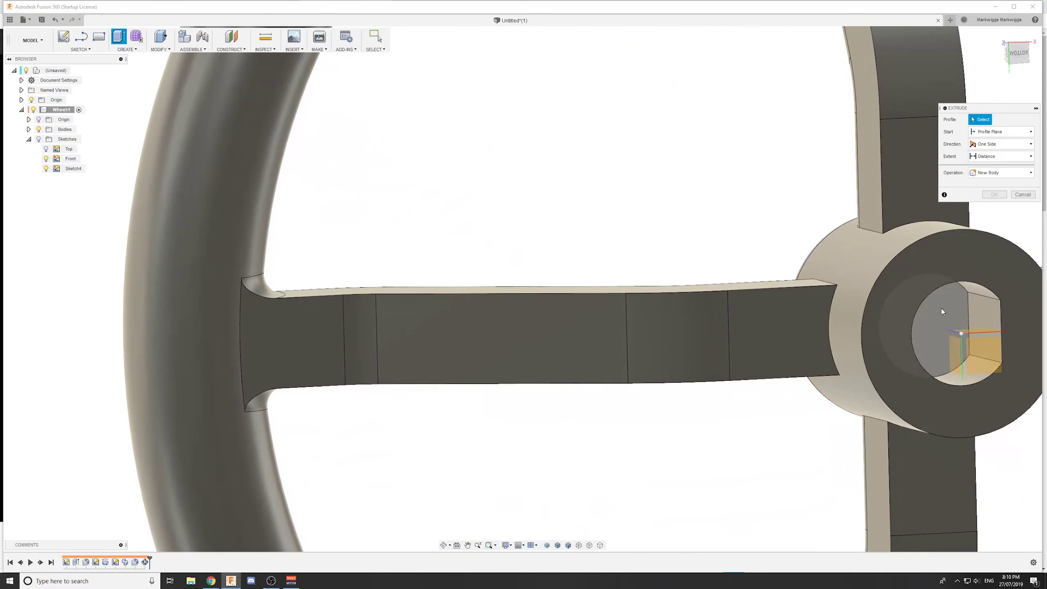
click(942, 311)
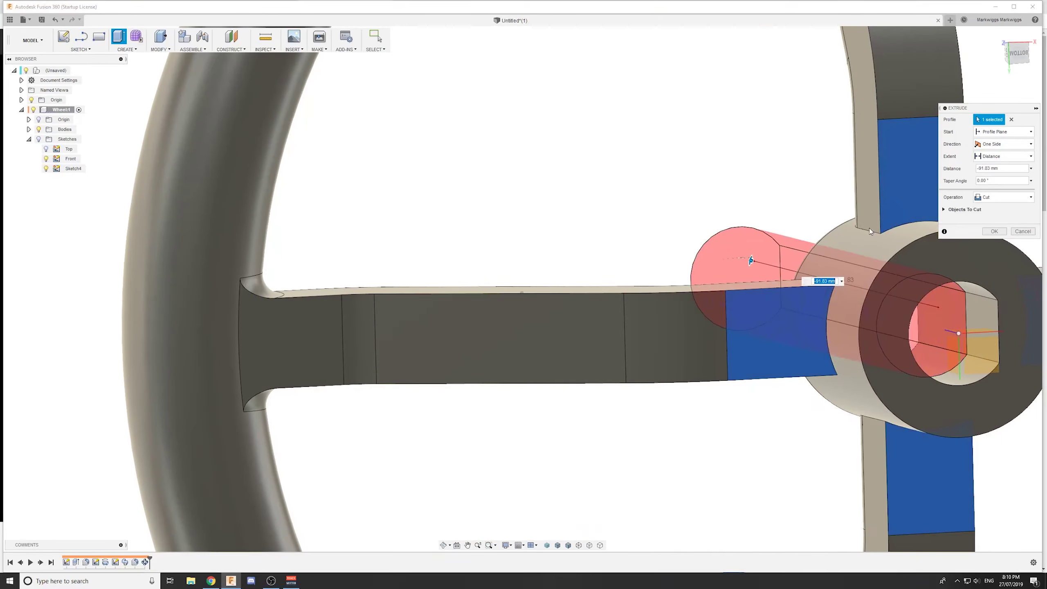
scroll(869, 228, down, 5)
shift+middle_drag(869, 228, 949, 173)
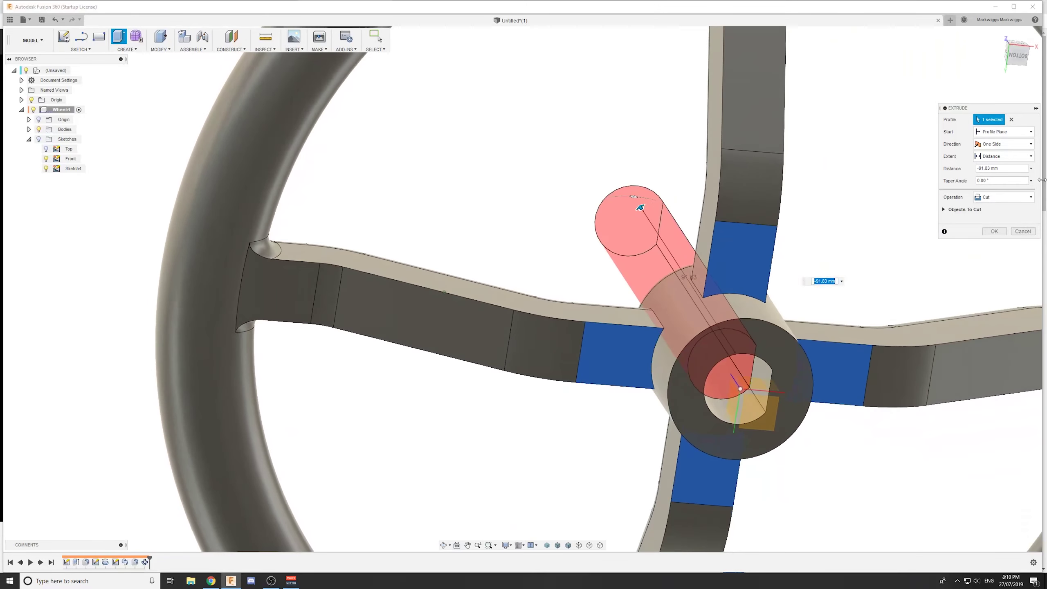
click(1011, 120)
shift+middle_drag(710, 384, 4, 201)
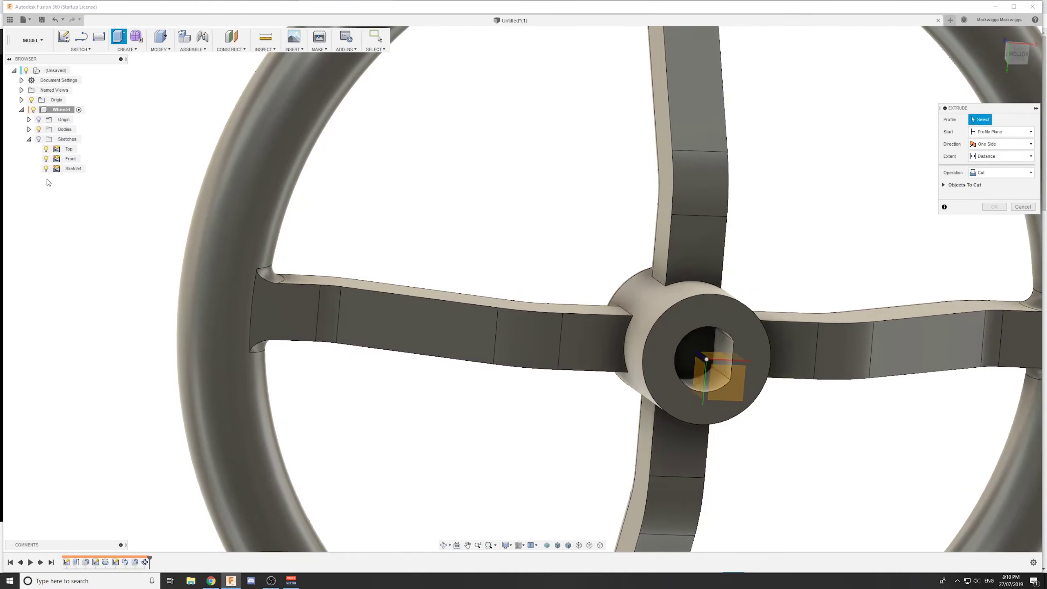
Step: Hide the bodies, show the Top sketch and choose its D-shaped hole profile for the extrusion
click(39, 130)
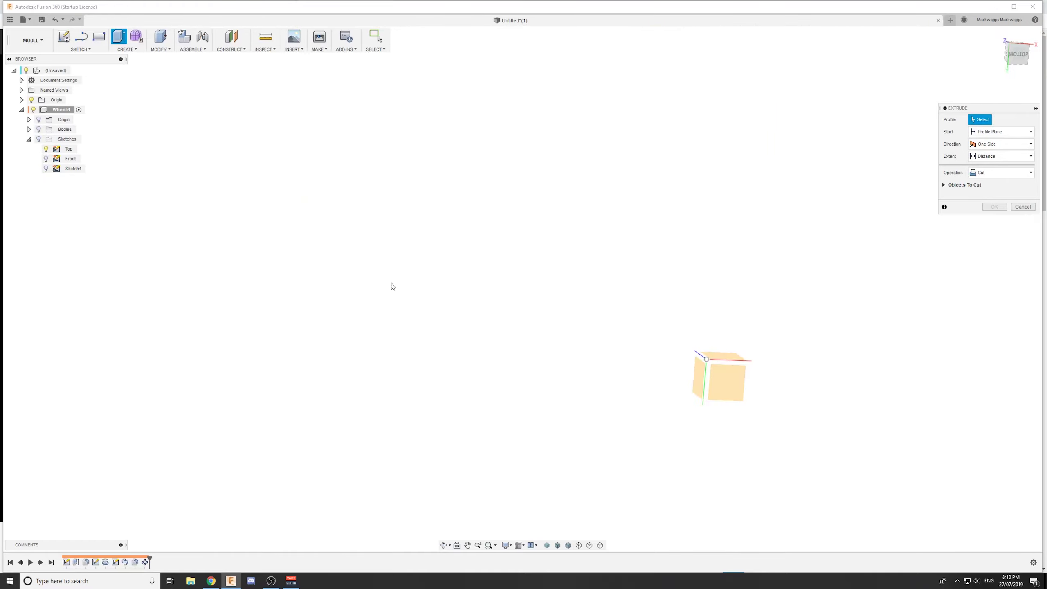
click(39, 139)
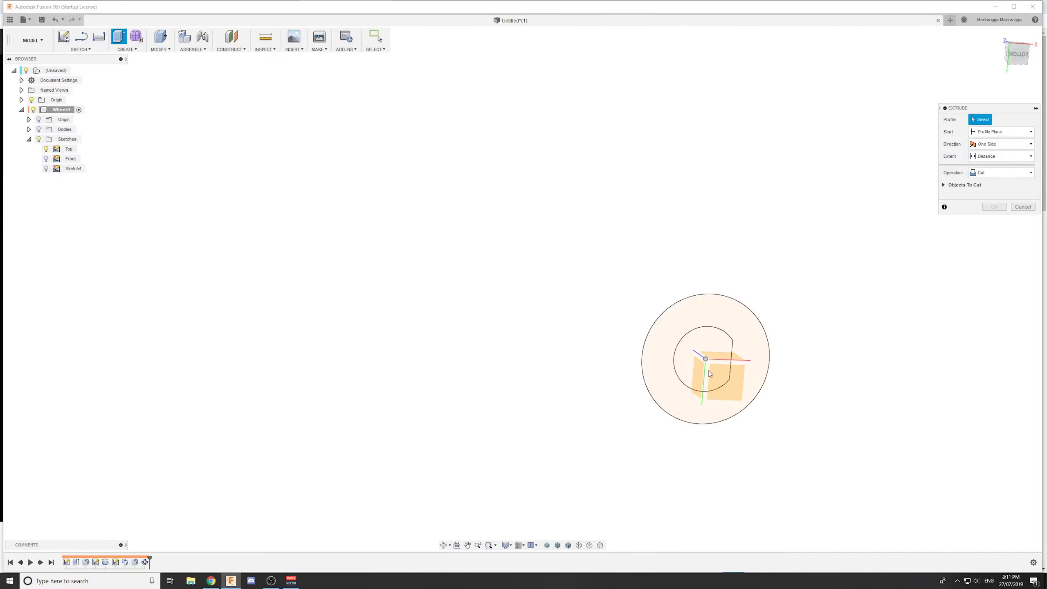
click(701, 346)
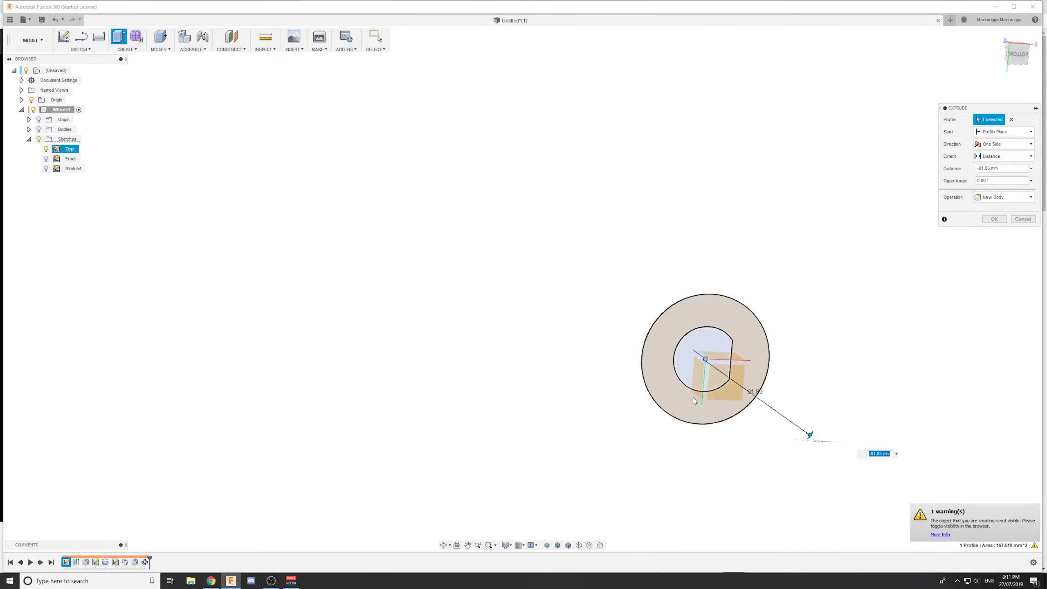
Step: Show the bodies again and extrude the D-shaped profile as a cut through the full height of the hub
click(39, 130)
drag(704, 513, 427, 141)
shift+middle_drag(428, 141, 710, 144)
click(995, 232)
shift+middle_drag(610, 372, 297, 347)
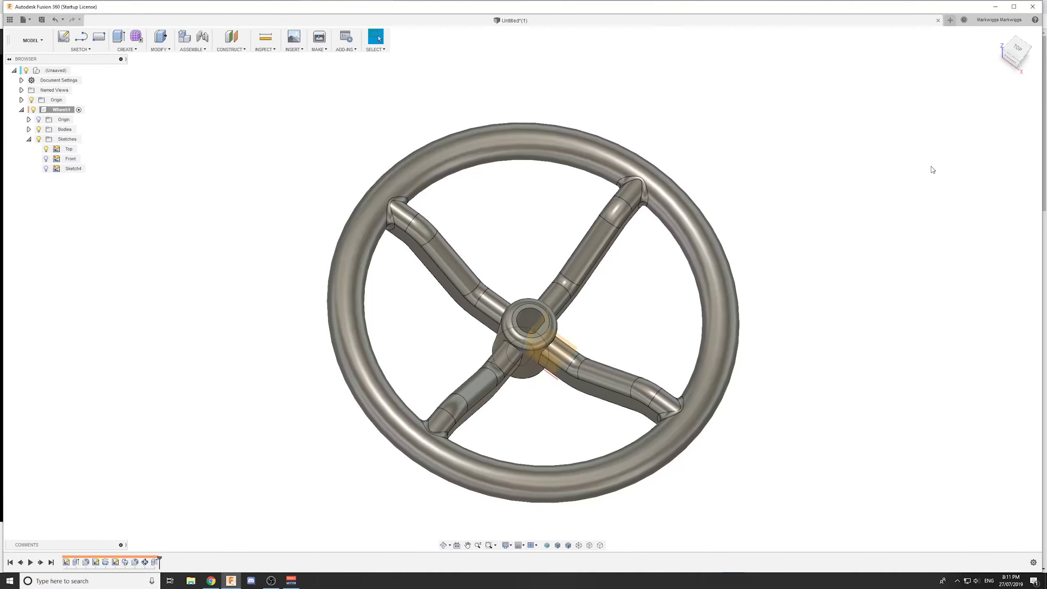
Step: Examine the wheel from several angles and check it against the challenge drawing in the browser
click(1008, 48)
click(1013, 51)
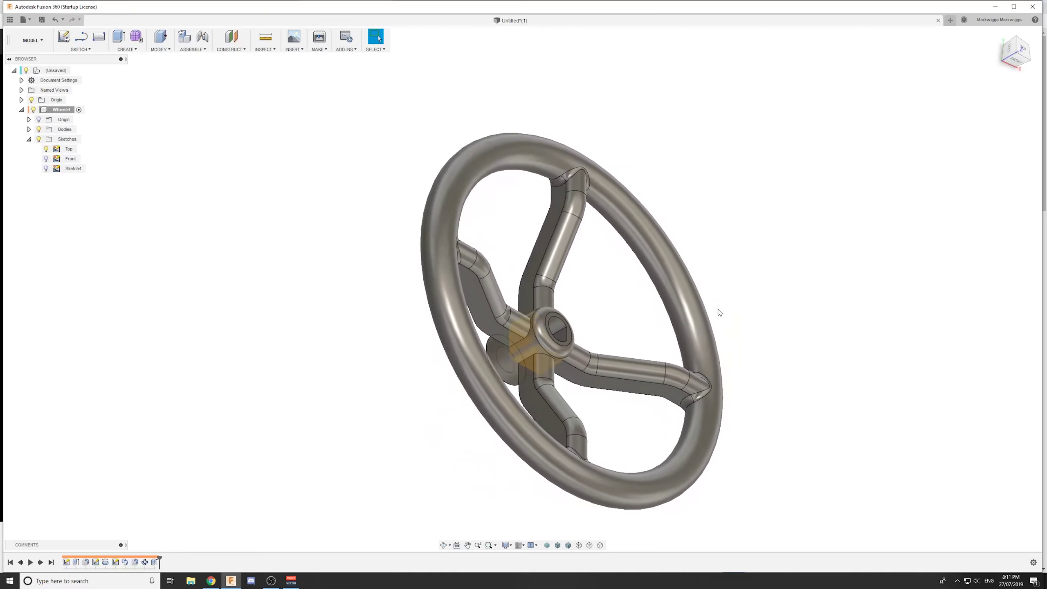
shift+middle_drag(747, 279, 898, 111)
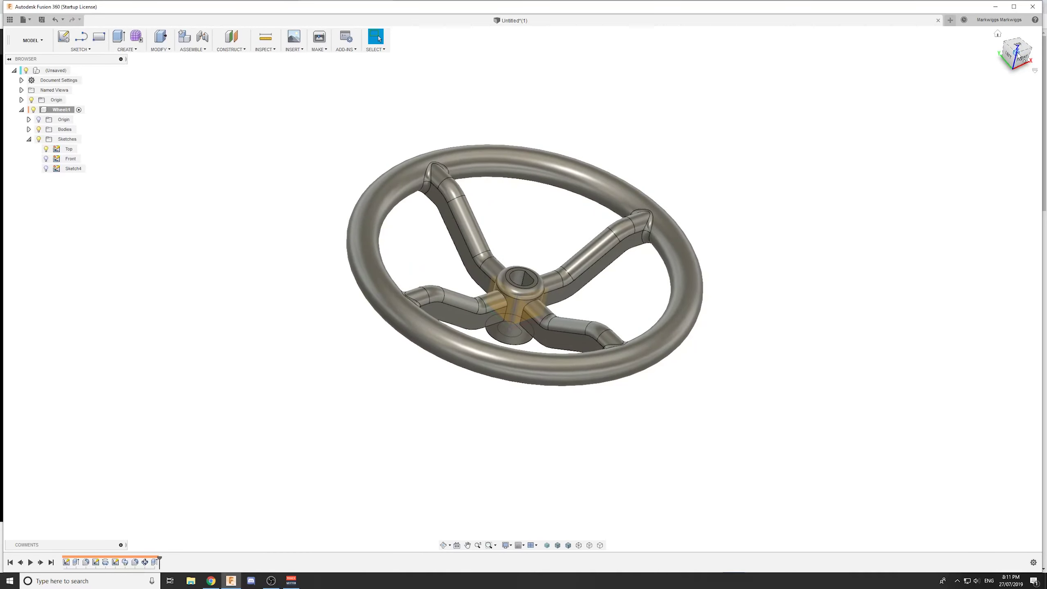
scroll(595, 324, up, 4)
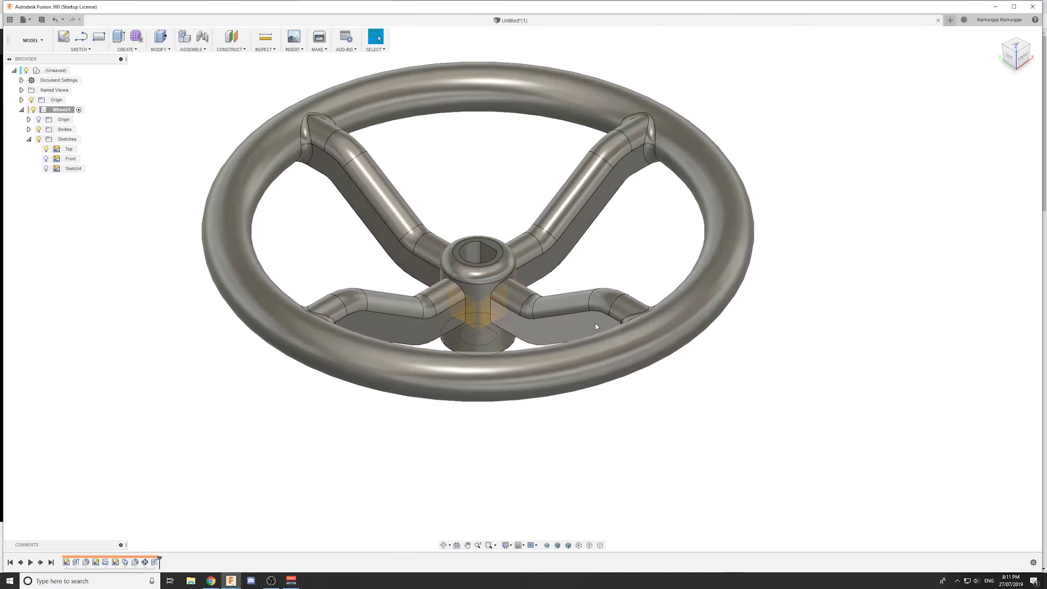
key(alt+Tab)
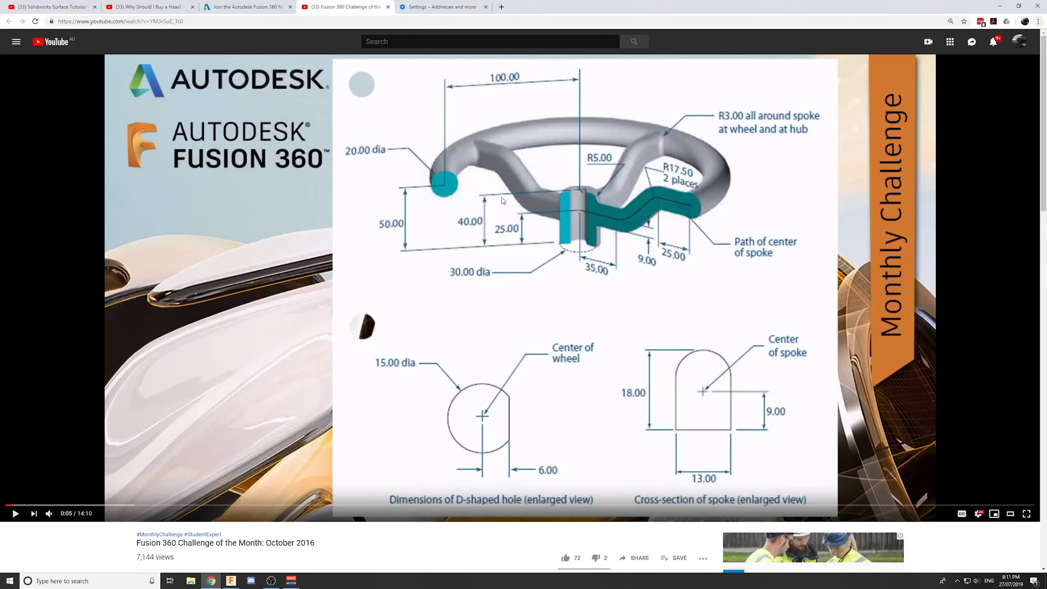
key(alt+Tab)
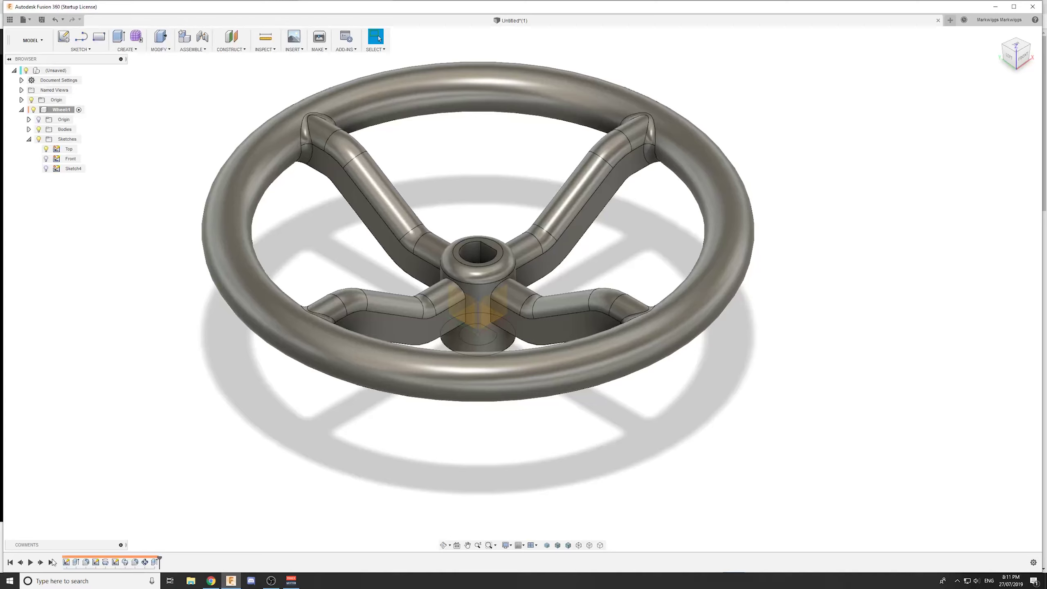
Step: Make the Front sketch and Sketch4 visible, and rename Sketch4 as Right
click(66, 563)
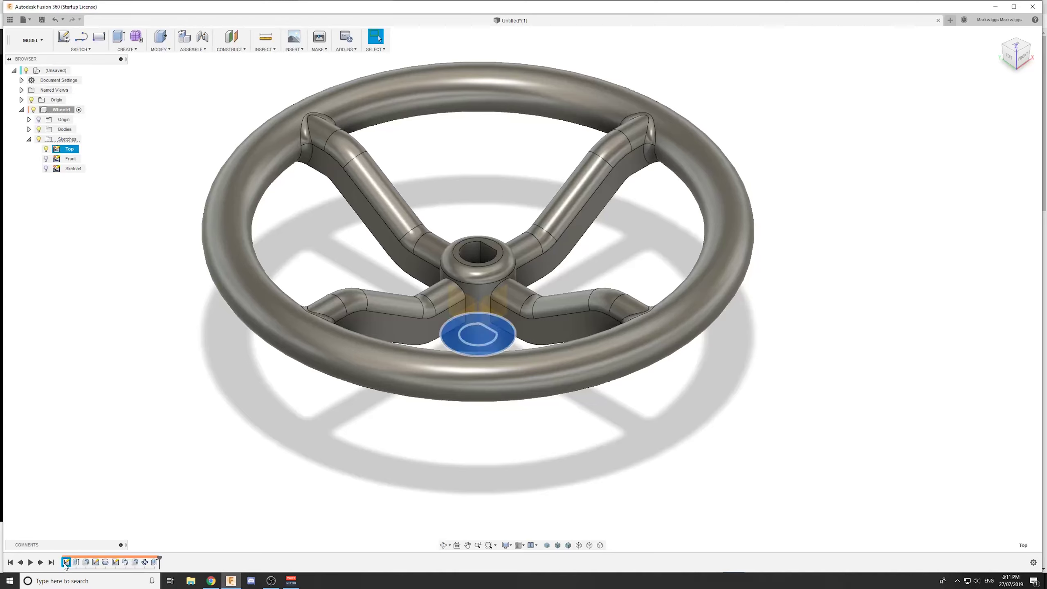
click(62, 159)
click(78, 169)
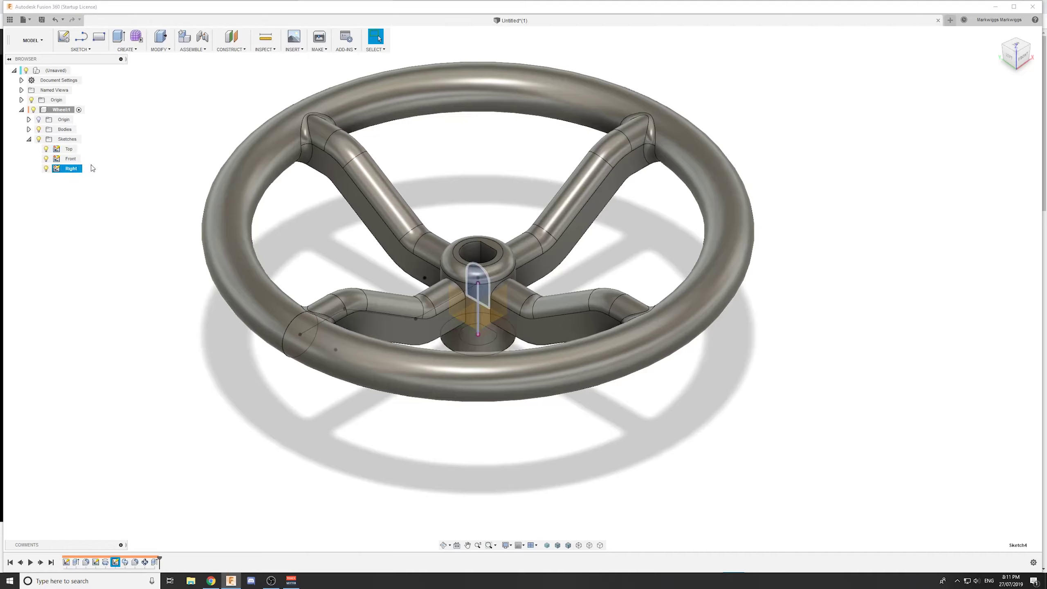
Step: Open the Top sketch to review its hub and D-shaped hole dimensions, and close it without edits
right_click(66, 563)
click(119, 483)
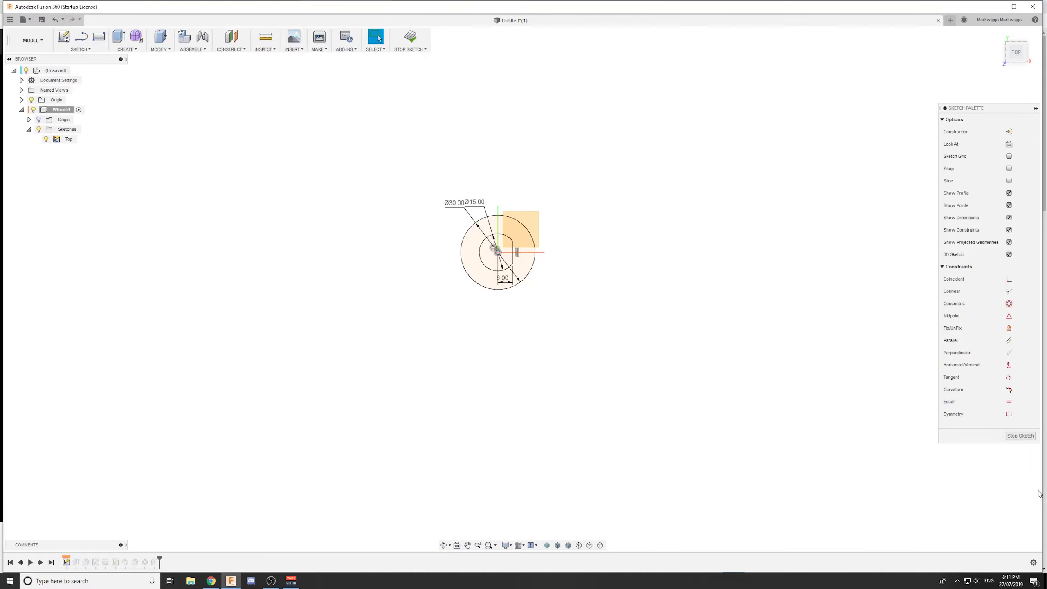
click(1021, 435)
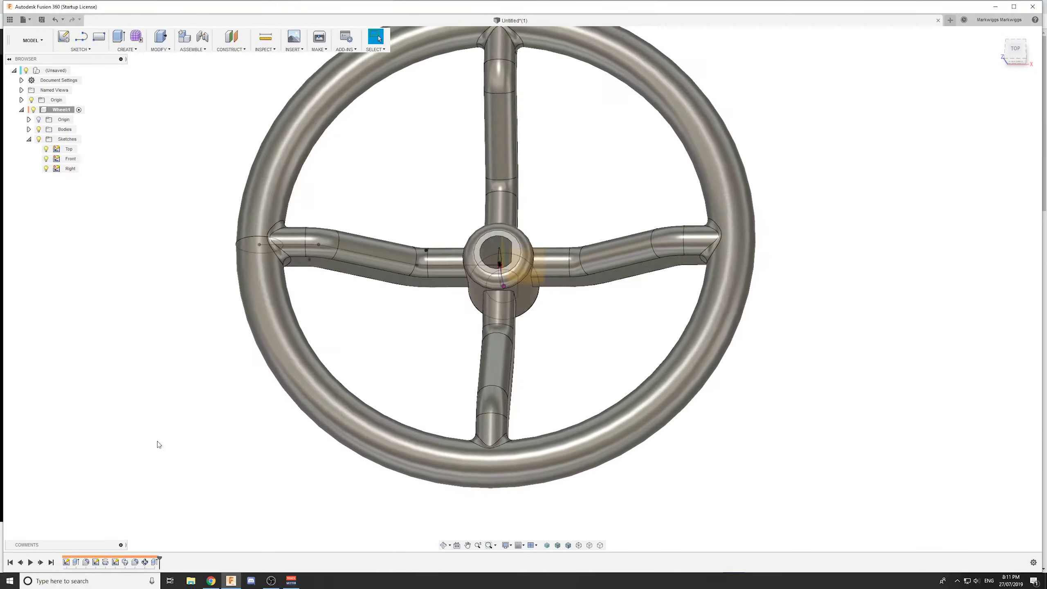
Step: Roll the design history back to before the first sketch and replay the features one at a time through the circular pattern
click(76, 562)
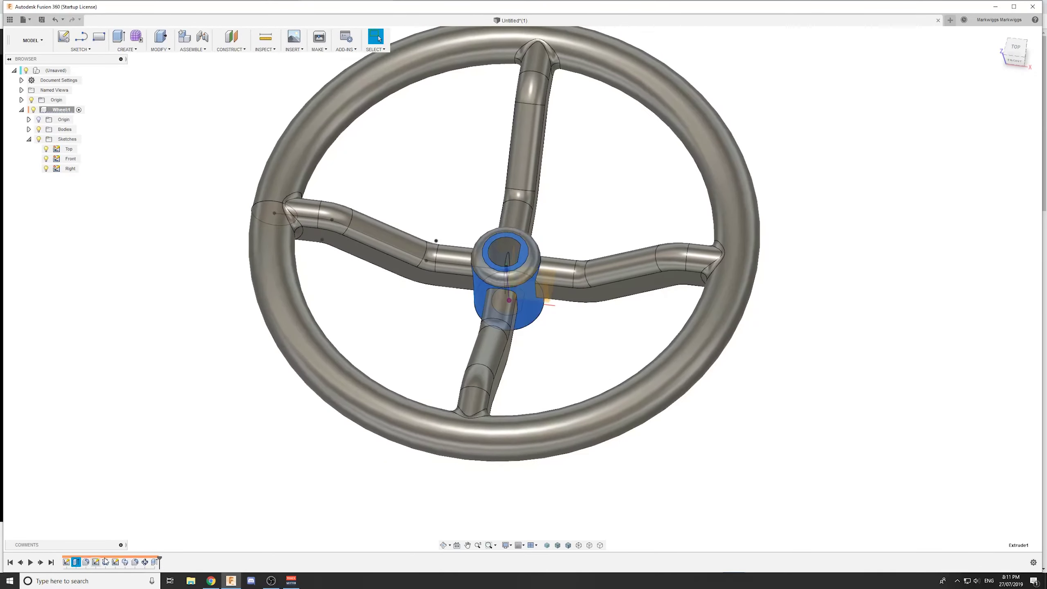
drag(159, 560, 62, 561)
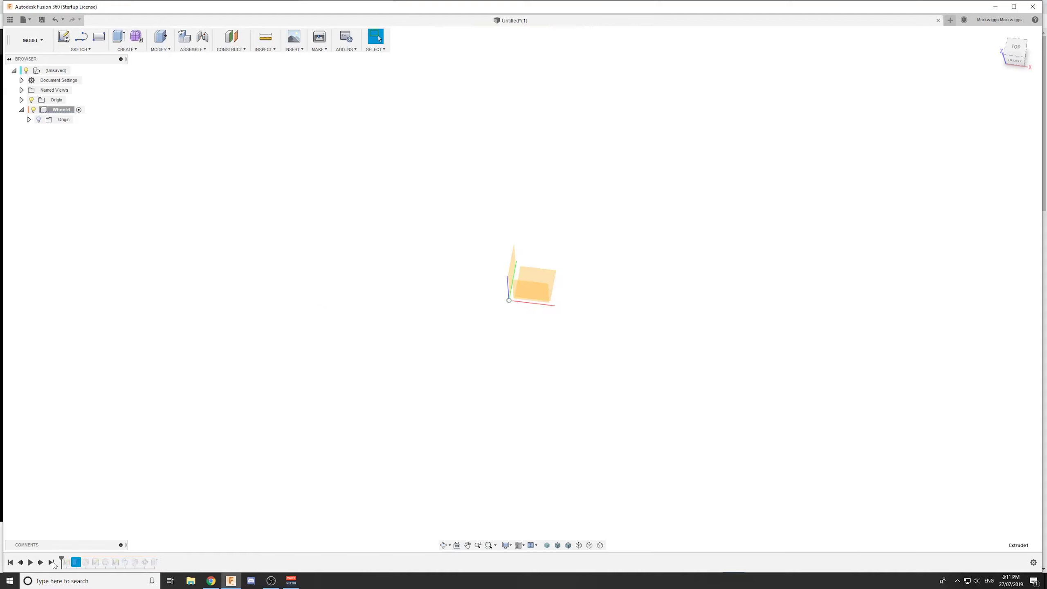
click(41, 562)
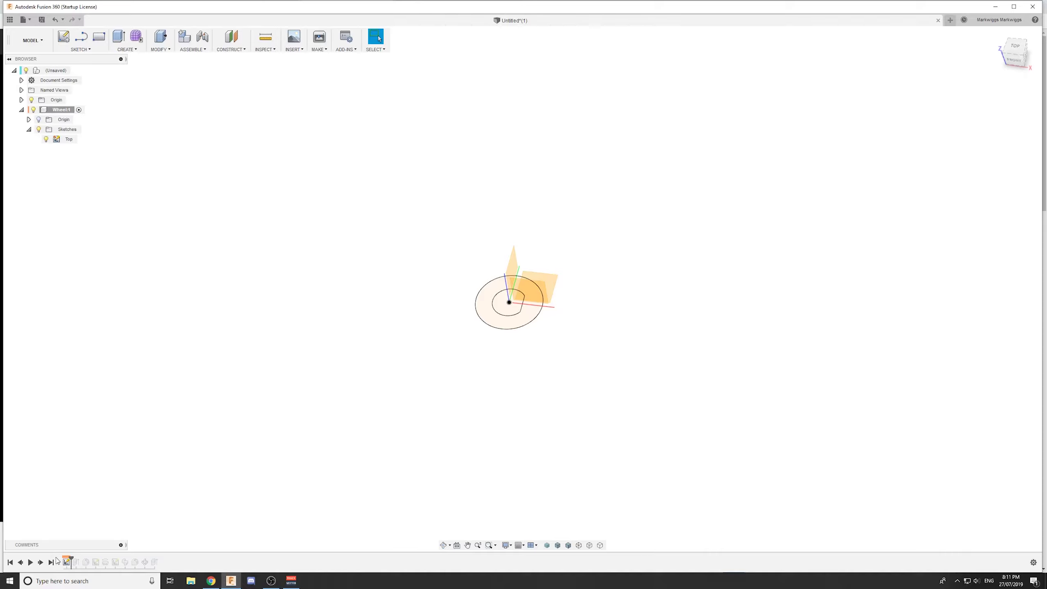
click(40, 563)
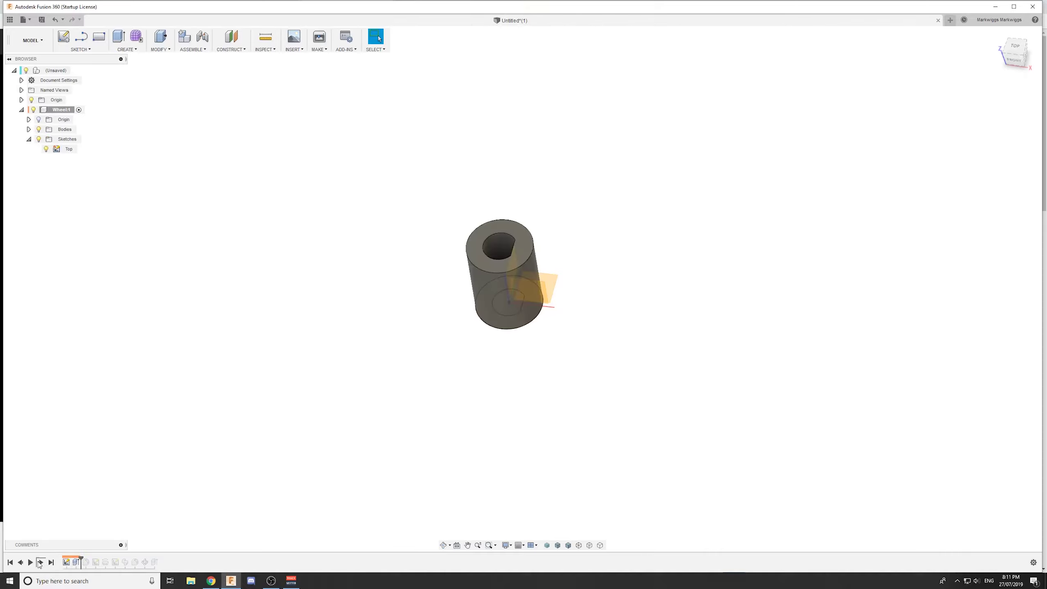
click(40, 563)
click(40, 563)
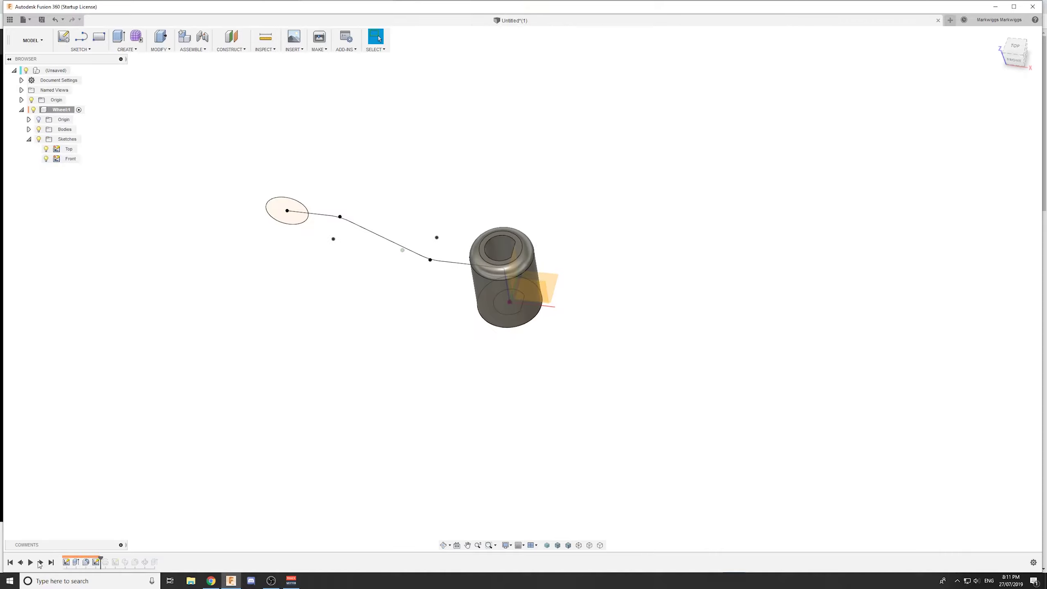
click(40, 562)
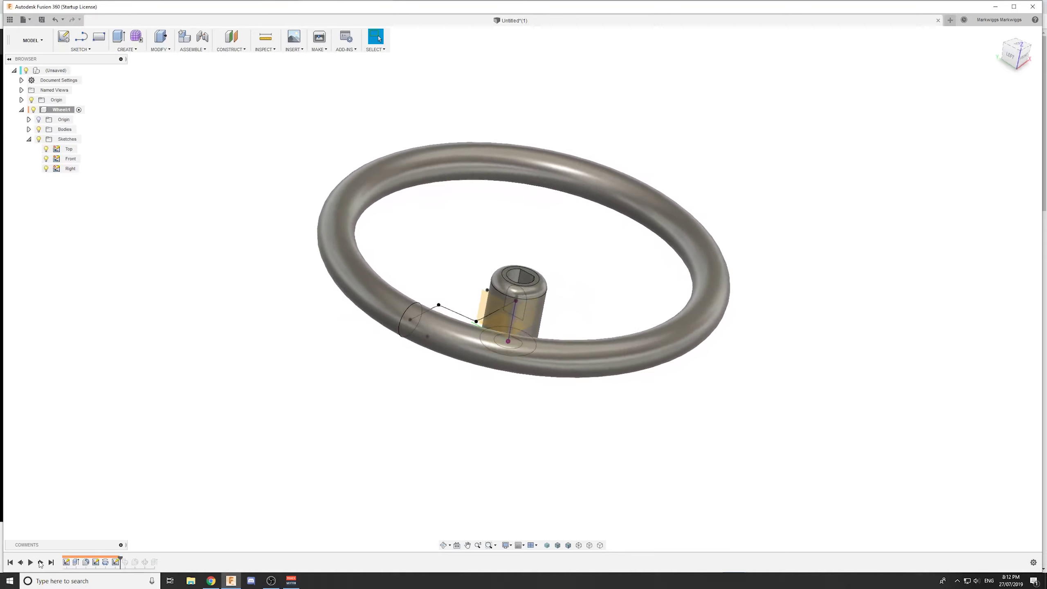
click(40, 563)
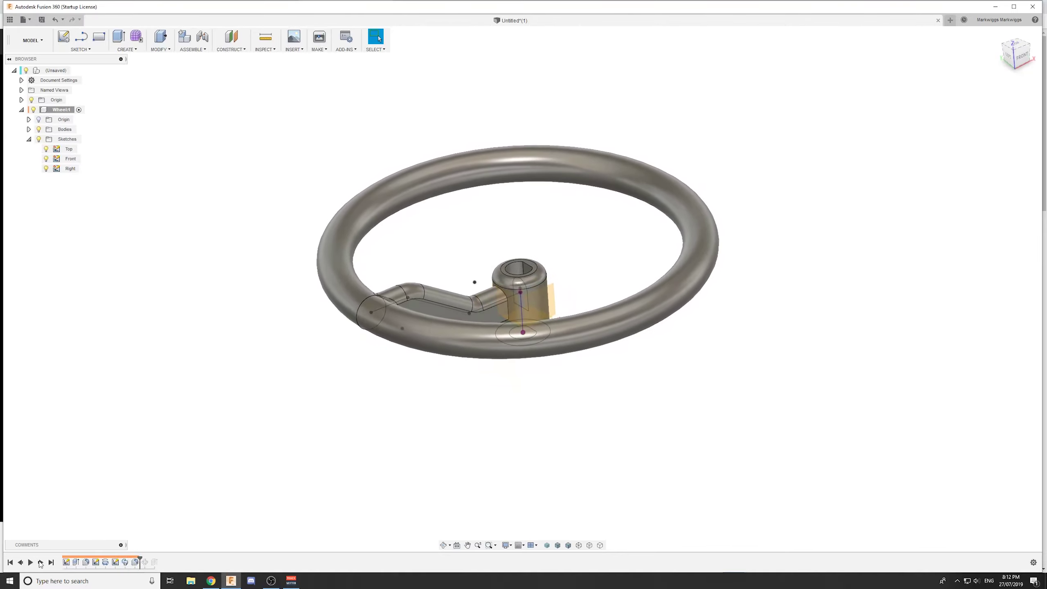
click(40, 562)
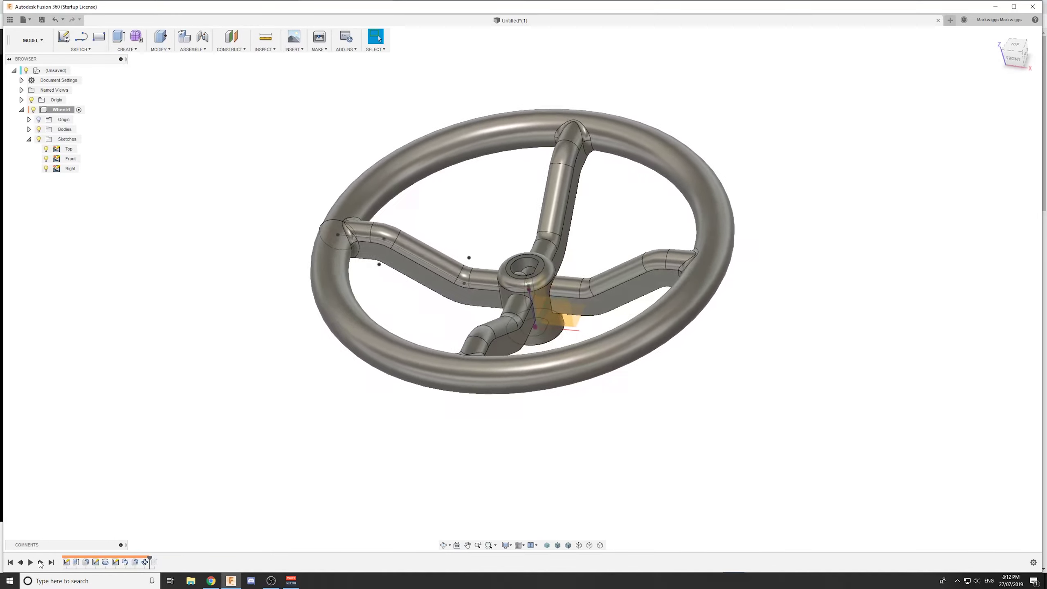